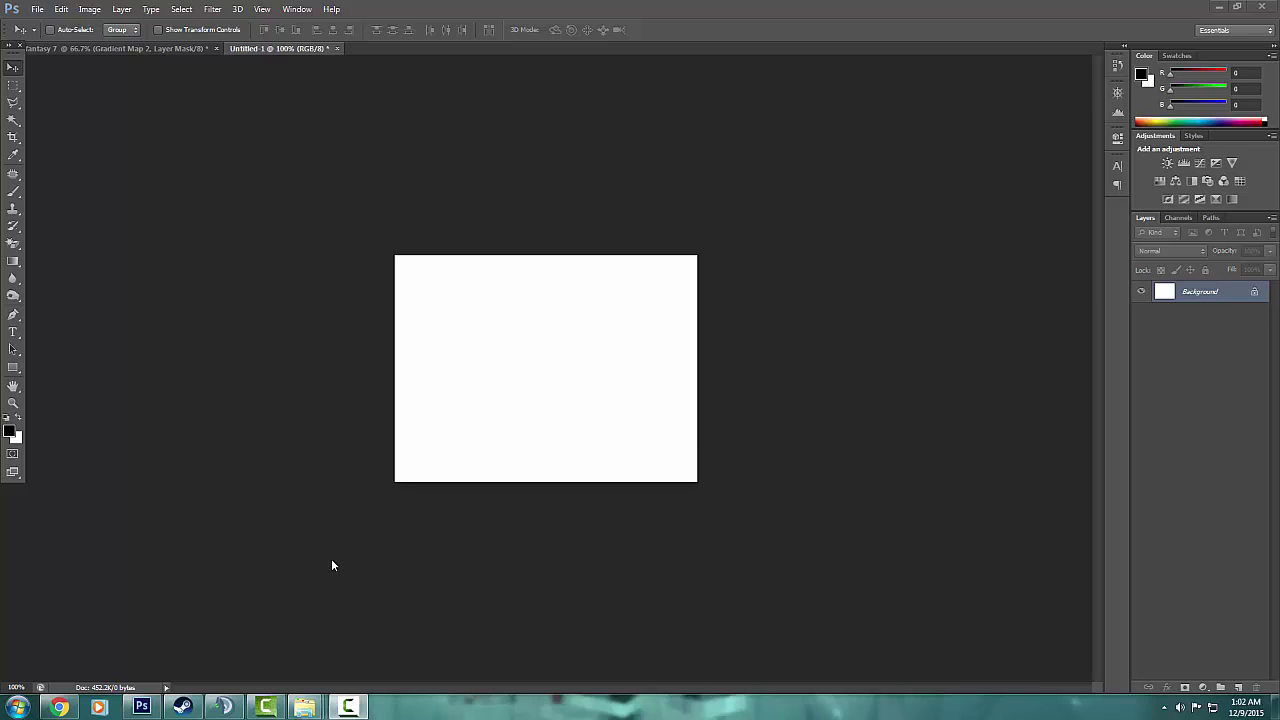
Zoom the canvas view to 200% and bring up the fill tool choices
click(13, 403)
key(ctrl+plus)
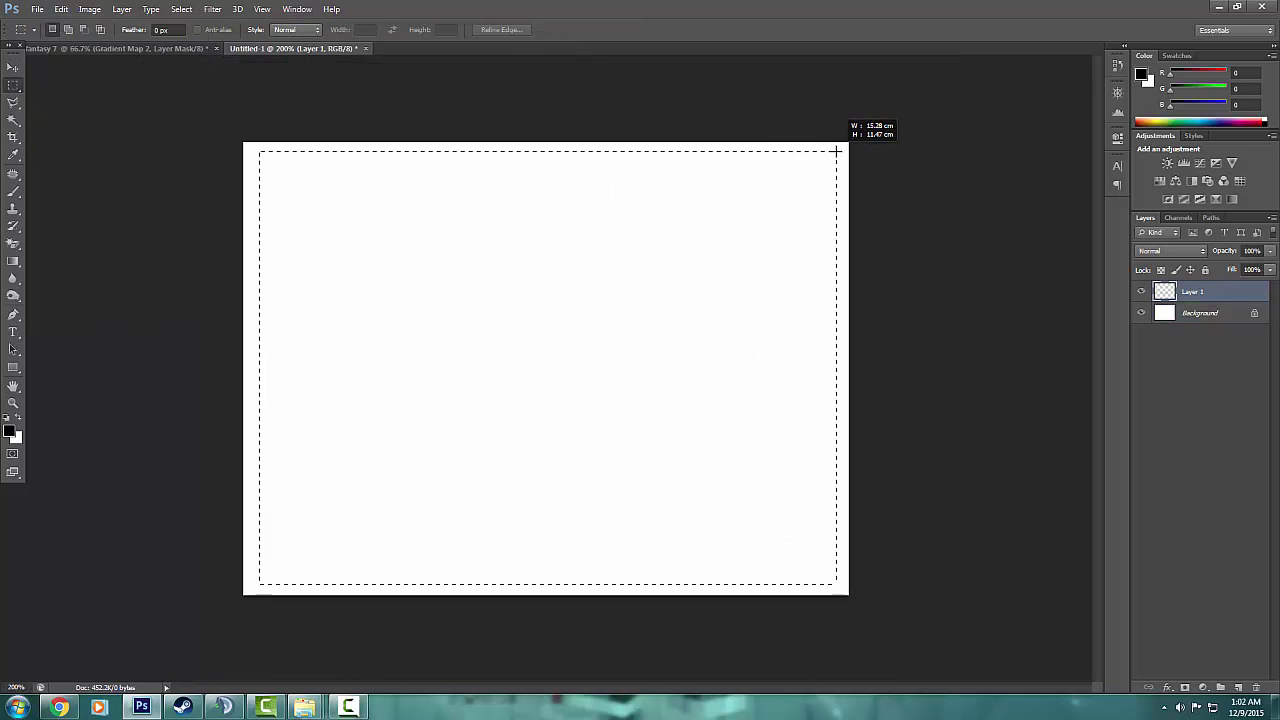
right_click(13, 261)
Set an orange foreground colour for the Paint Bucket fill
click(60, 270)
click(9, 431)
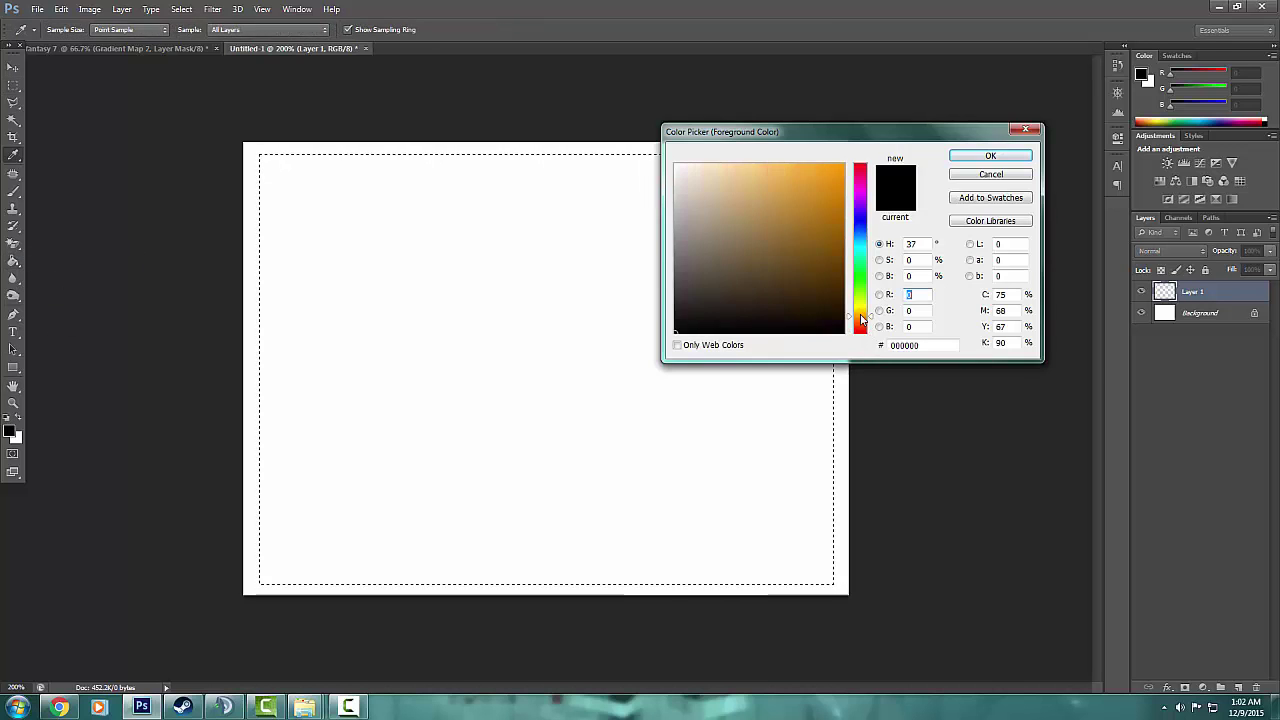
click(838, 176)
click(988, 152)
click(545, 370)
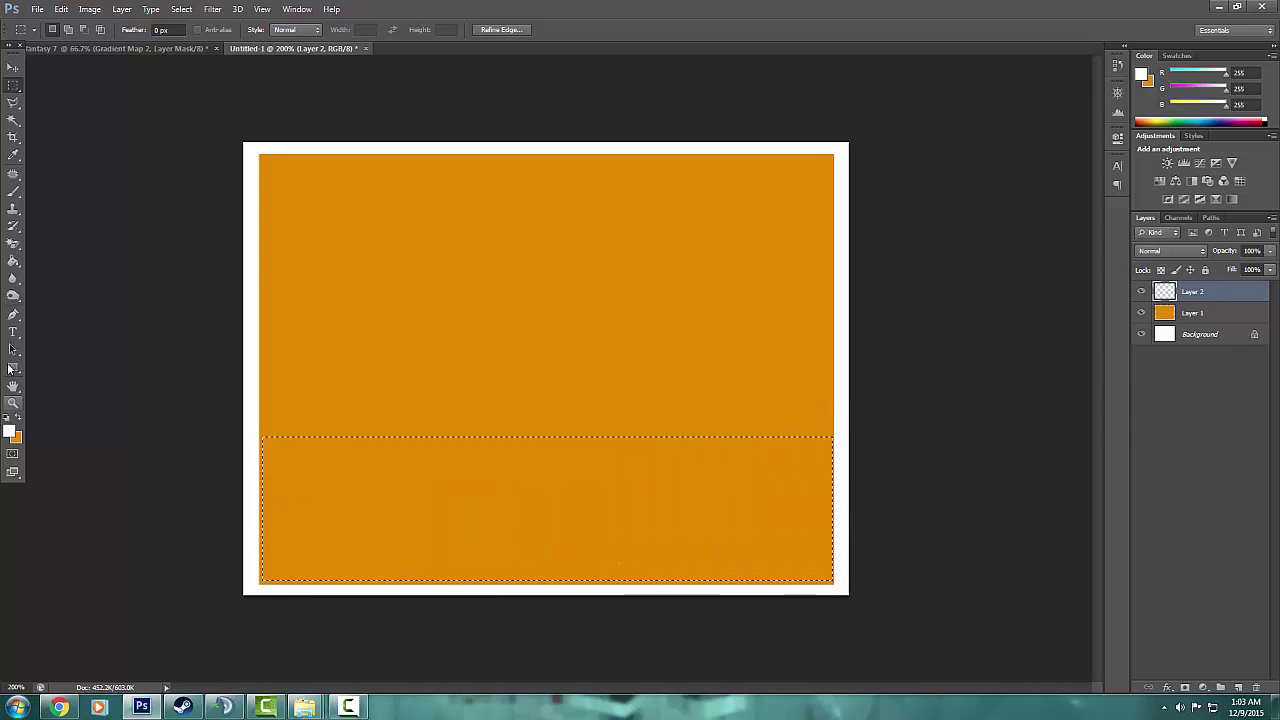
Fill the lower band white, hide the Background layer, and enable transform controls
key(g)
click(323, 480)
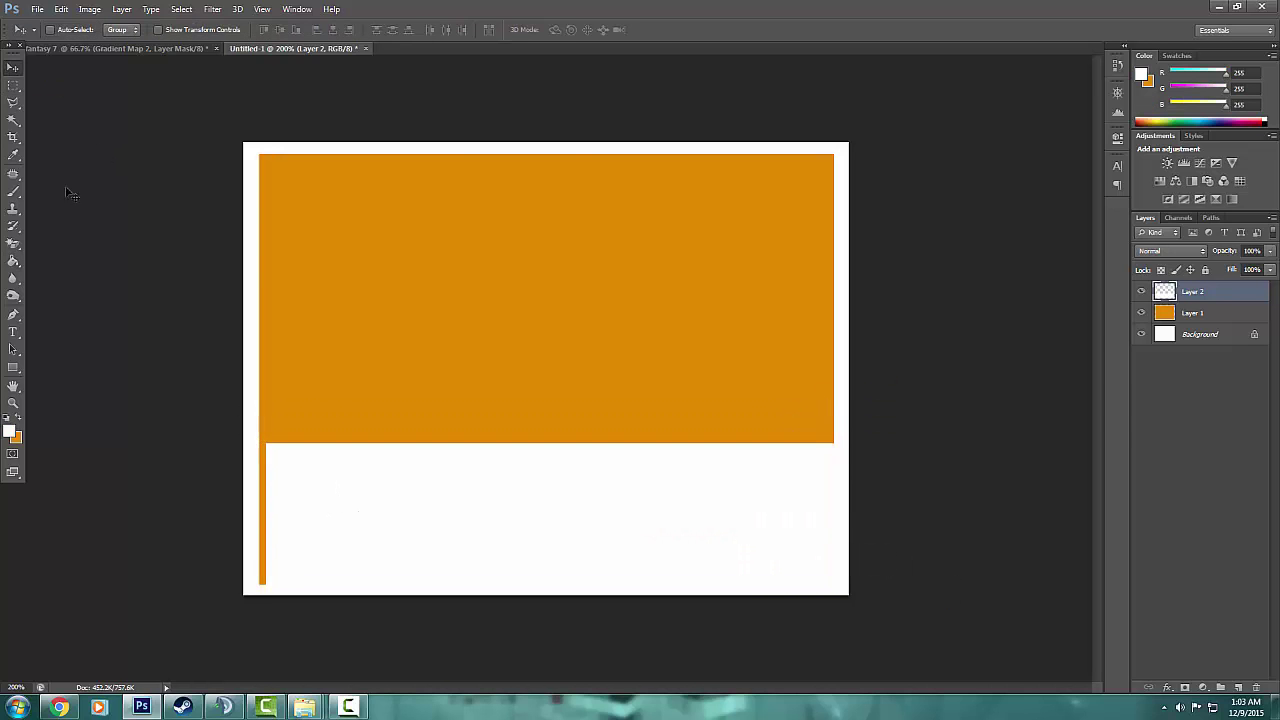
click(1141, 334)
click(158, 29)
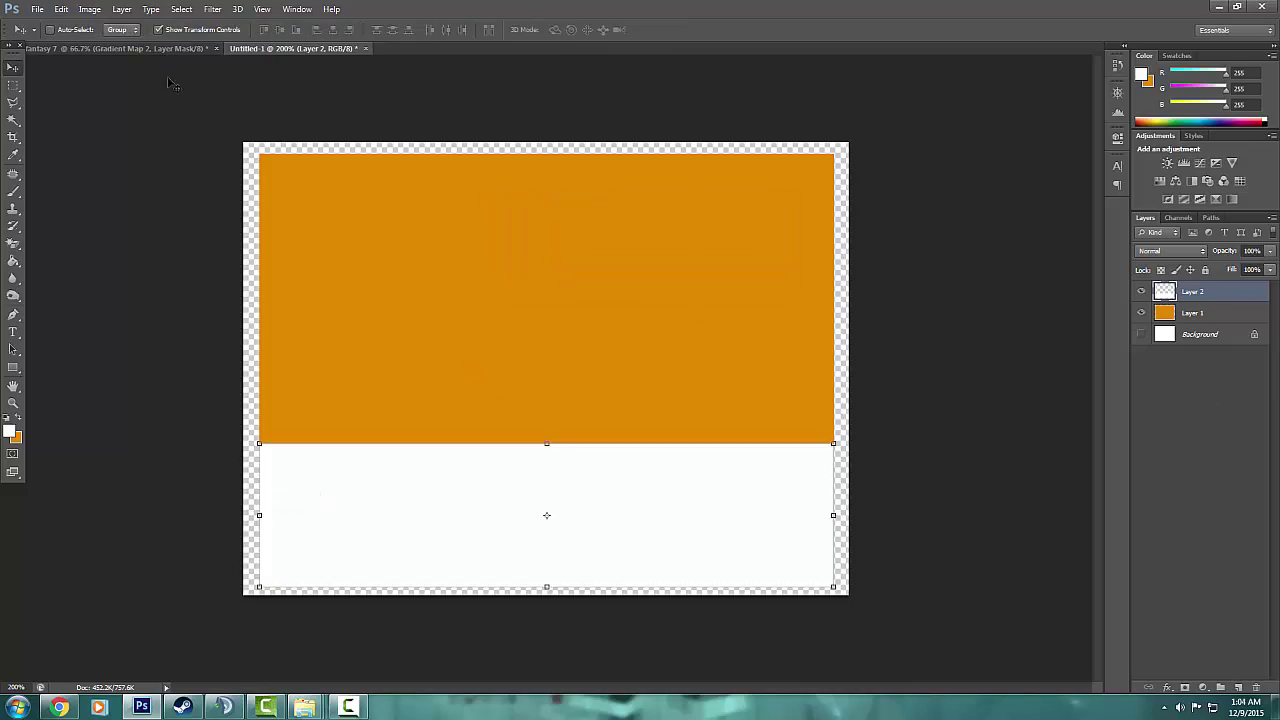
key(ctrl+o)
scroll(600, 300, down, 5)
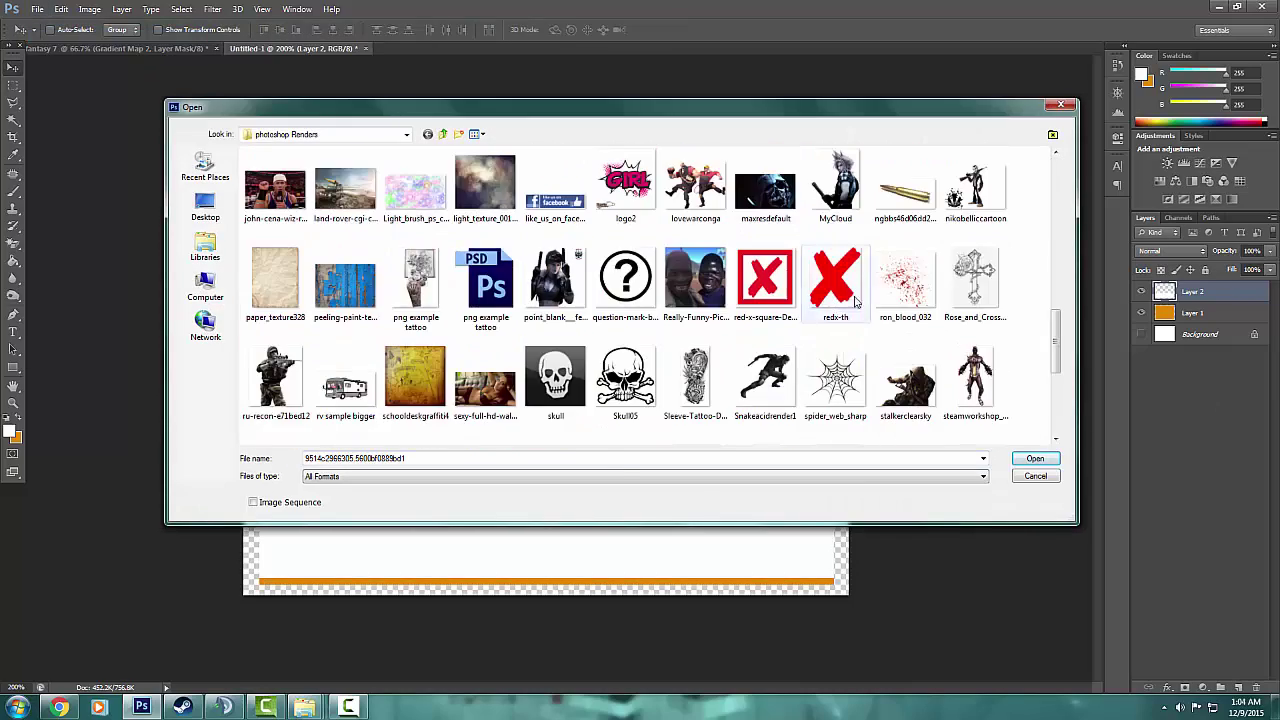
Open the peeling blue paint texture and drag it into the banner to cover the canvas
double_click(262, 180)
drag(700, 480, 560, 420)
drag(325, 215, 175, 115)
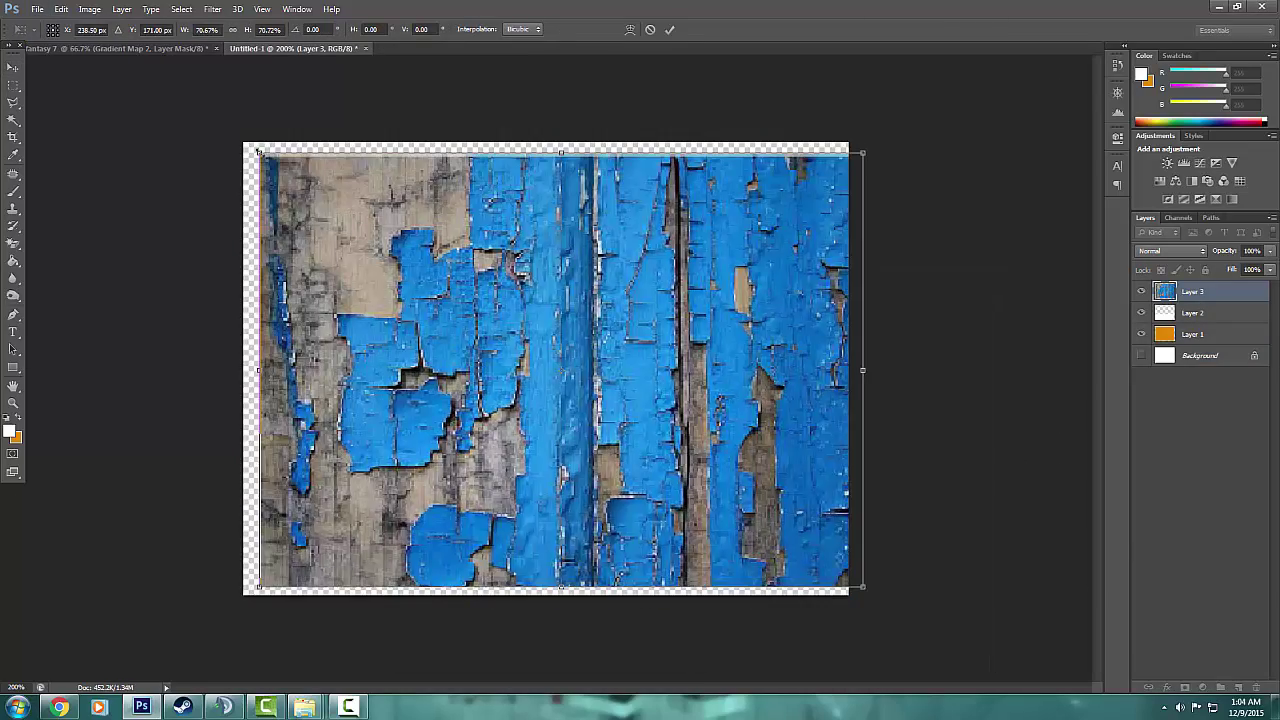
click(158, 29)
Move the texture below the white band and blend it Linear Light at 19% opacity
key(ctrl+bracketleft)
key(shift+plus)
key(shift+plus)
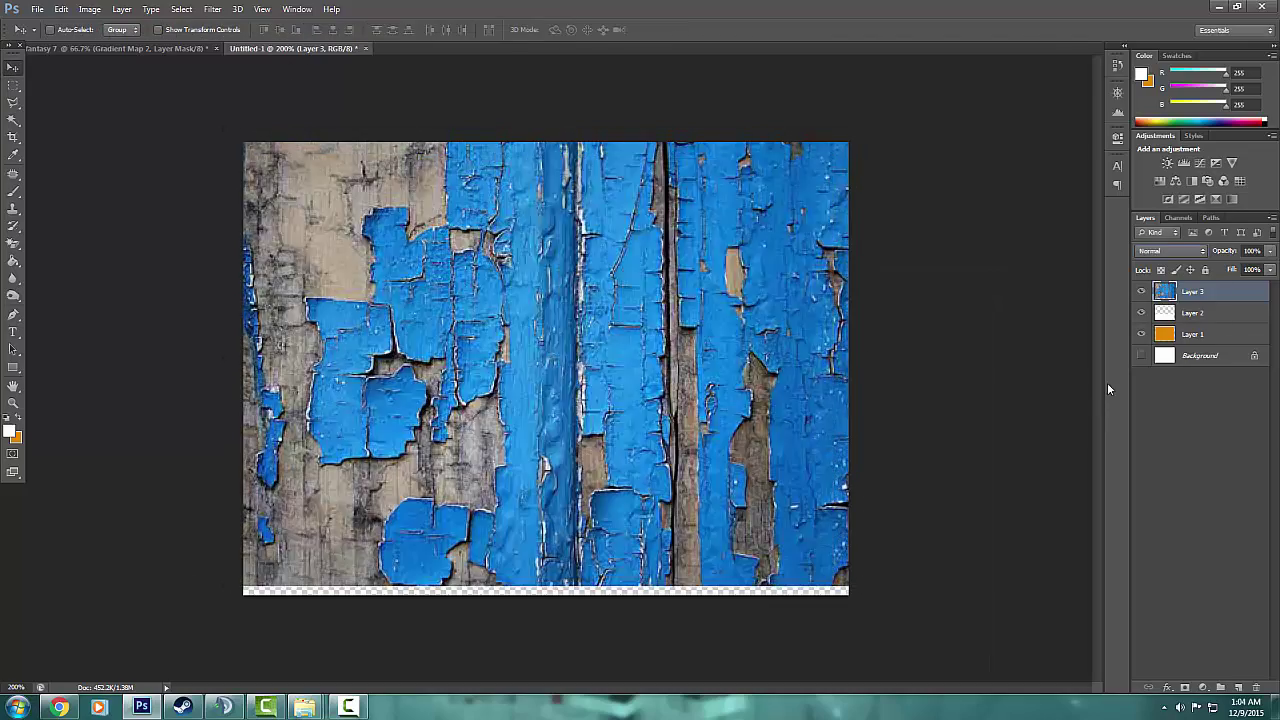
key(shift+plus)
key(shift+alt+y)
key(1)
key(9)
key(ctrl+o)
Bring the streaky light texture into the banner and stretch it to cover the canvas
double_click(672, 229)
drag(485, 48, 300, 300)
mouse_move(700, 351)
mouse_down()
mouse_move(349, 303)
mouse_move(241, 215)
mouse_up()
key(ctrl+t)
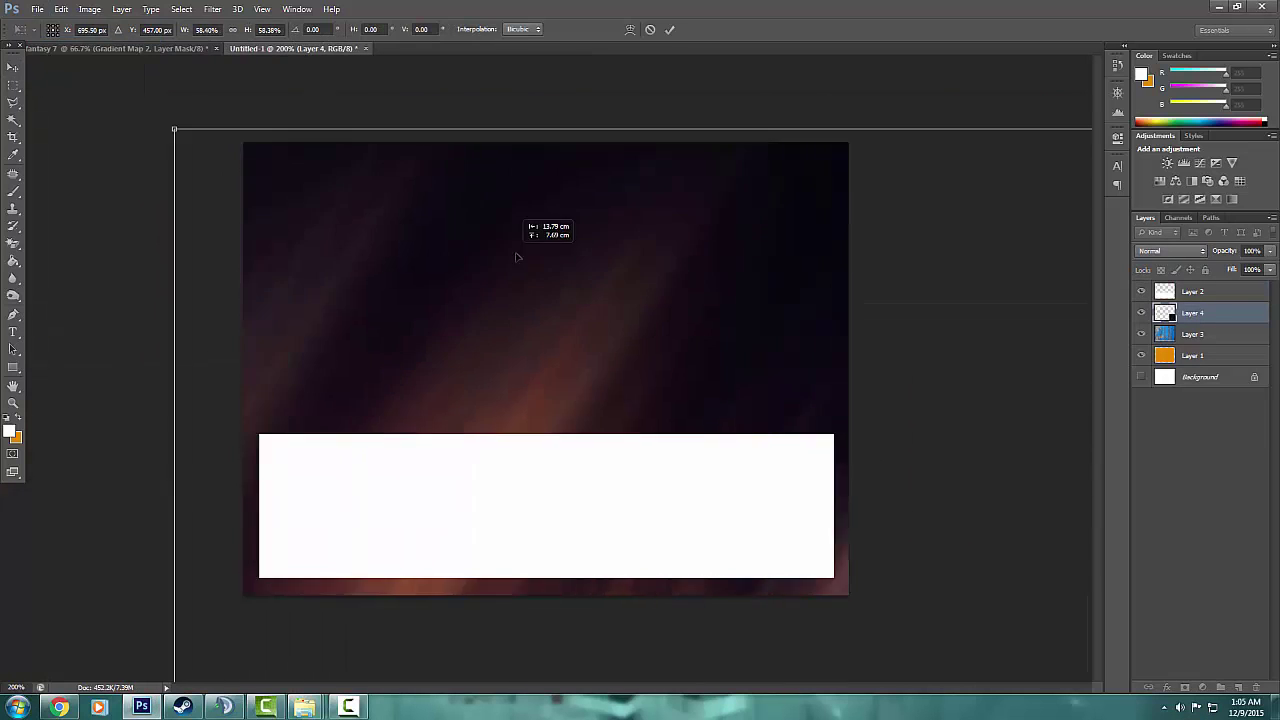
key(Escape)
drag(256, 157, 187, 142)
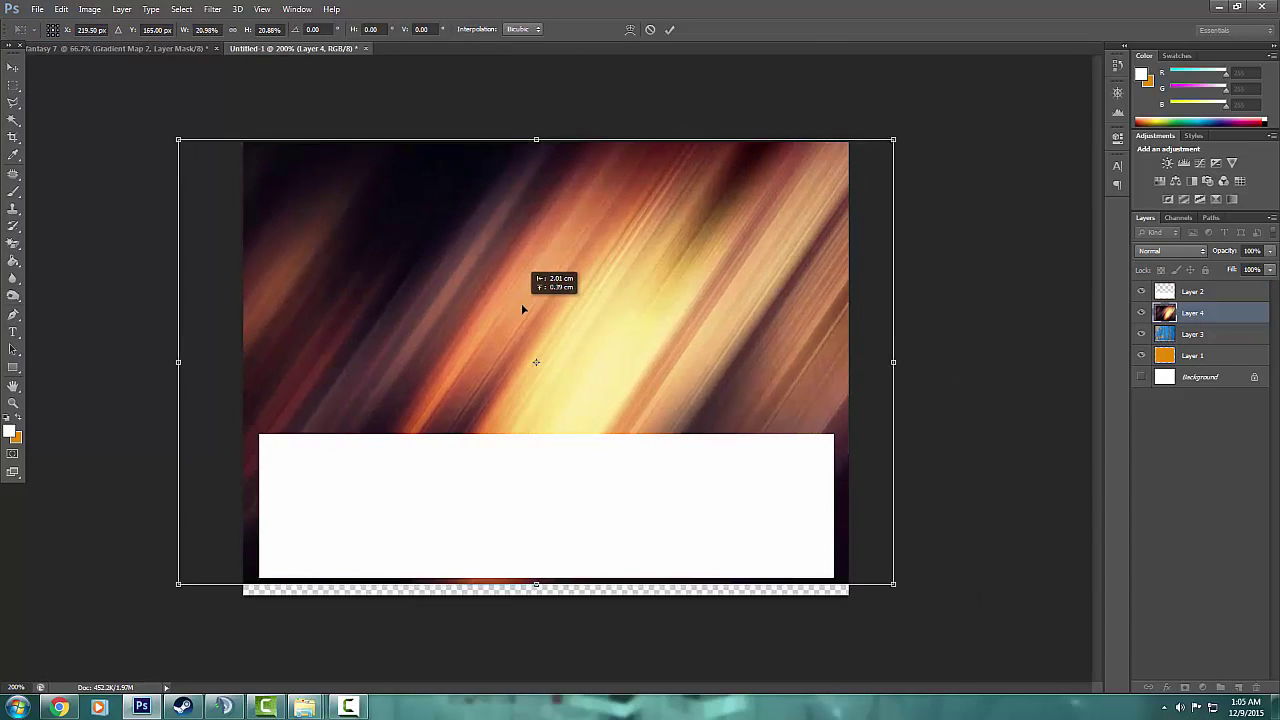
key(Return)
Move the streaky texture to the top and blend it in Screen mode at 73%
key(shift+alt+w)
key(shift+alt+o)
key(ctrl+shift+bracketright)
key(shift+alt+b)
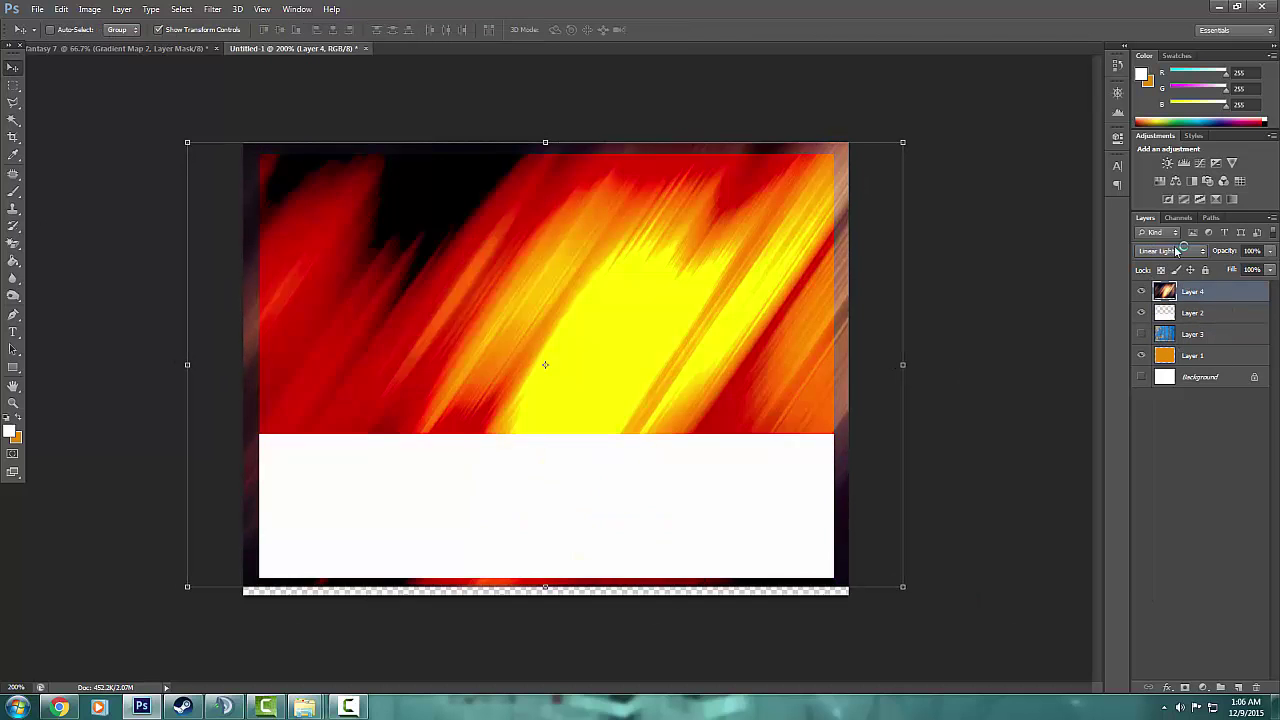
key(shift+alt+y)
key(7)
key(5)
key(shift+alt+s)
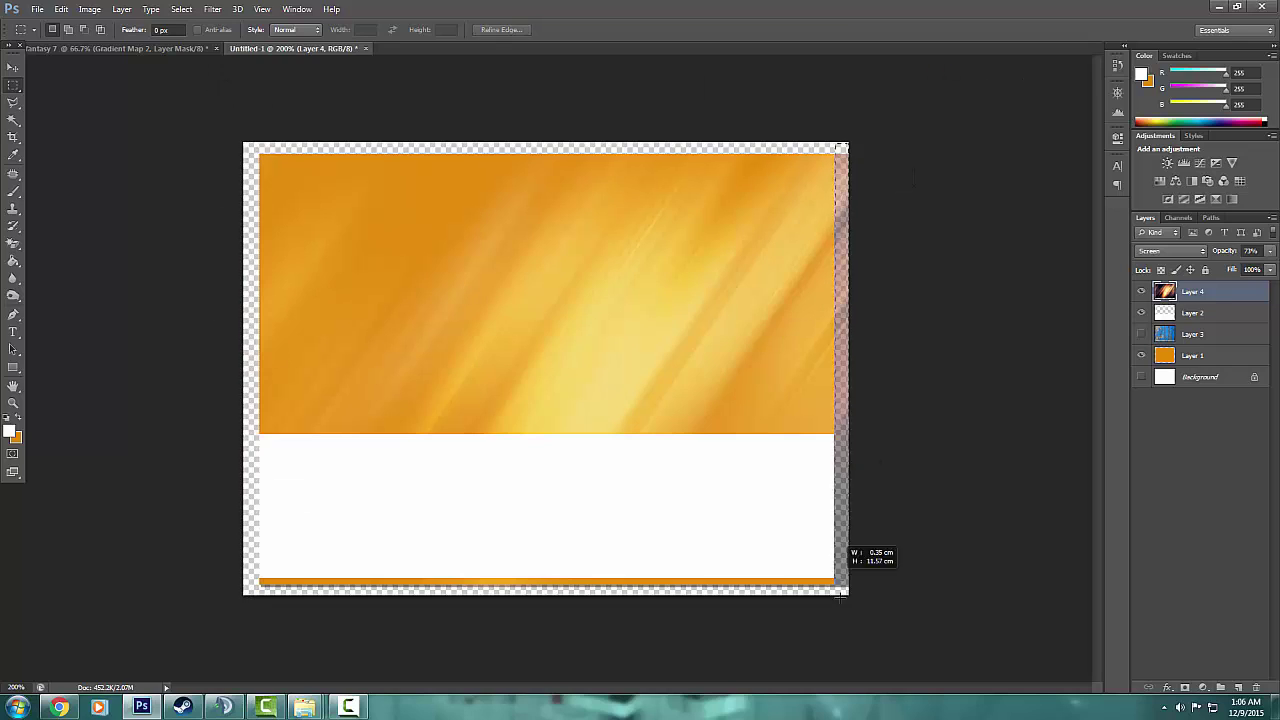
Select and delete the strip along the right edge of the canvas
drag(840, 593, 840, 593)
key(Delete)
key(ctrl+d)
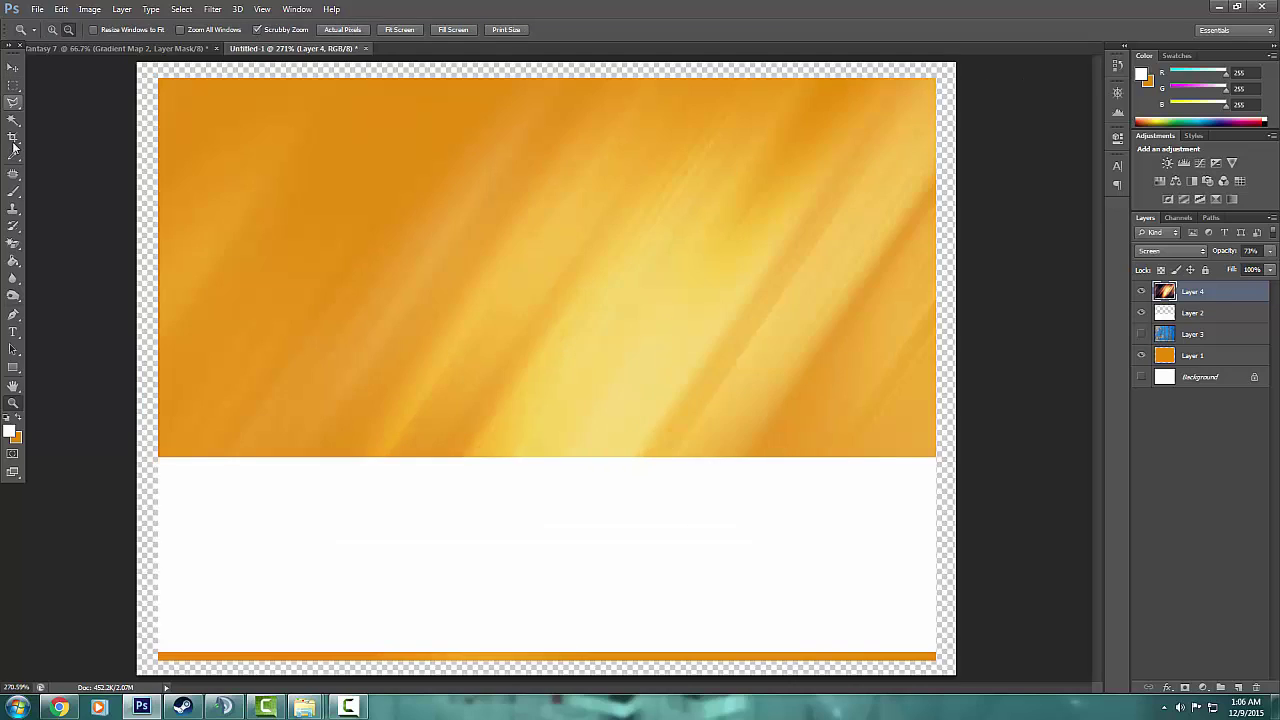
Open the Weapons_General soldier image in its own window
key(ctrl+o)
scroll(418, 333, down, 5)
scroll(418, 333, down, 5)
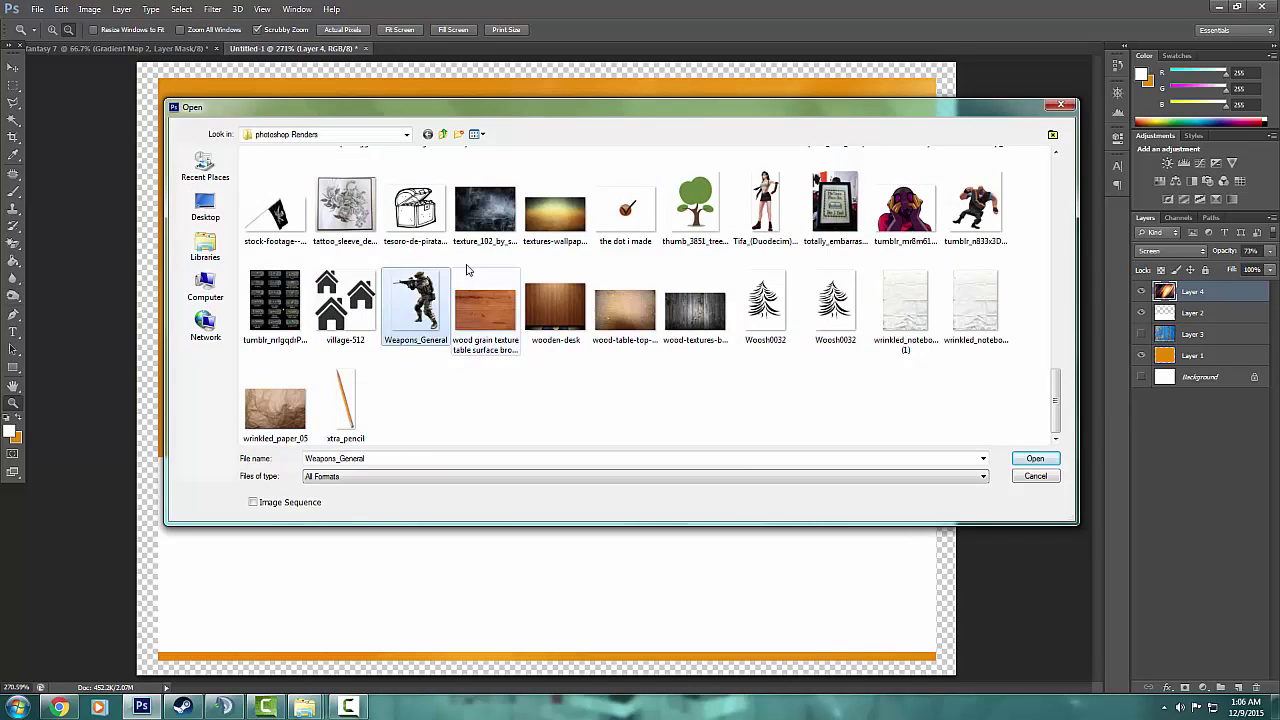
key(Return)
drag(360, 71, 68, 52)
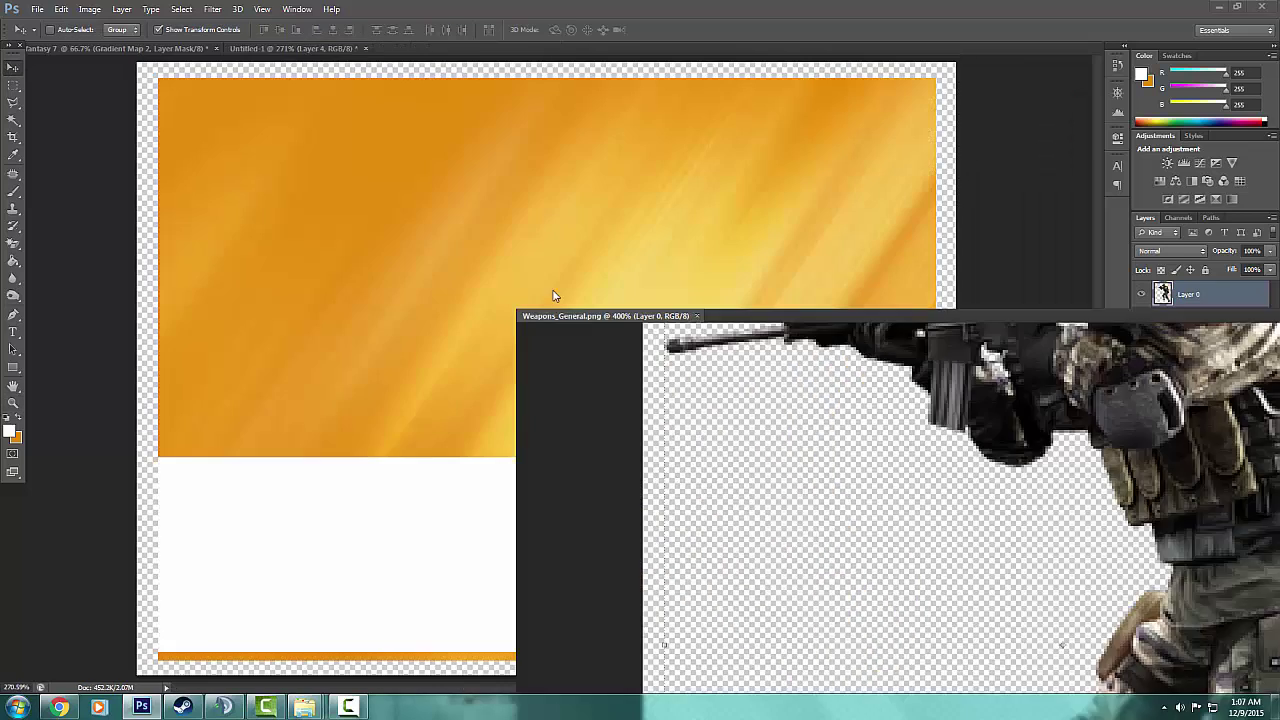
Drag the soldier into the banner as Layer 5, scaled and centred over the design
drag(547, 366, 540, 284)
key(ctrl+t)
key(v)
click(643, 263)
key(Return)
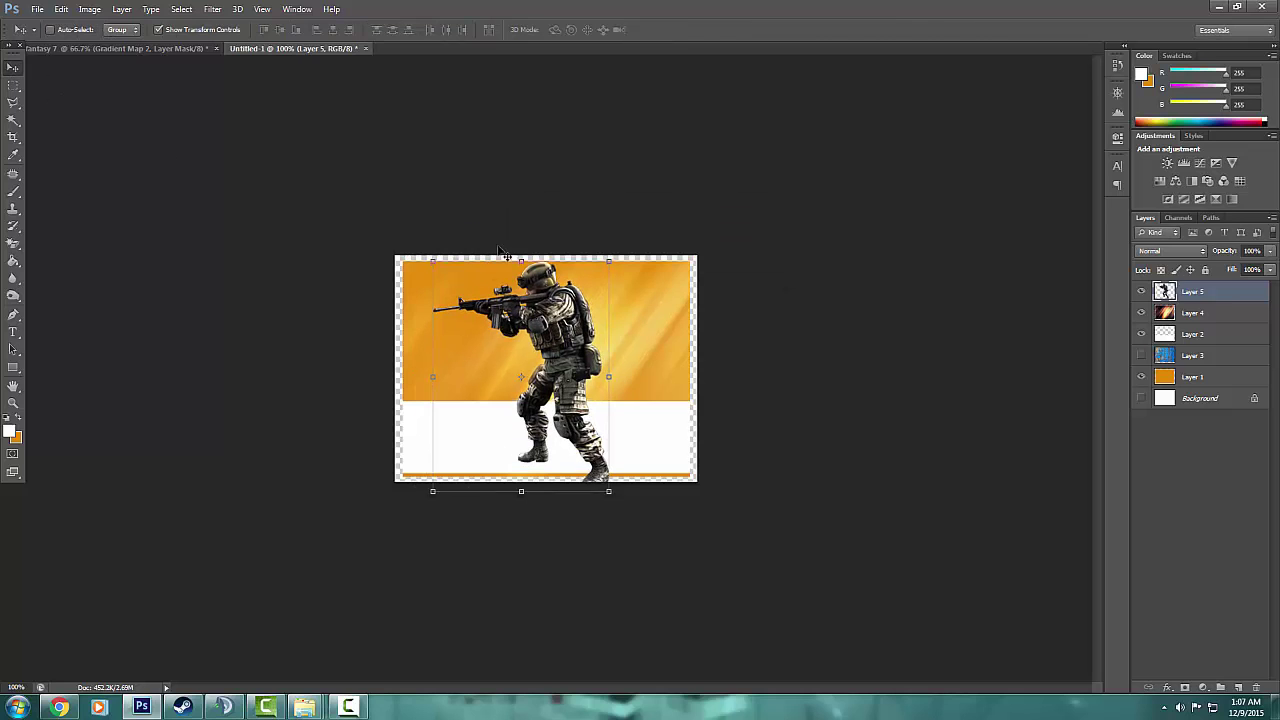
double_click(1205, 334)
Add Drop Shadow and Bevel & Emboss to the white band, leaving Outer Glow off
click(816, 298)
click(842, 415)
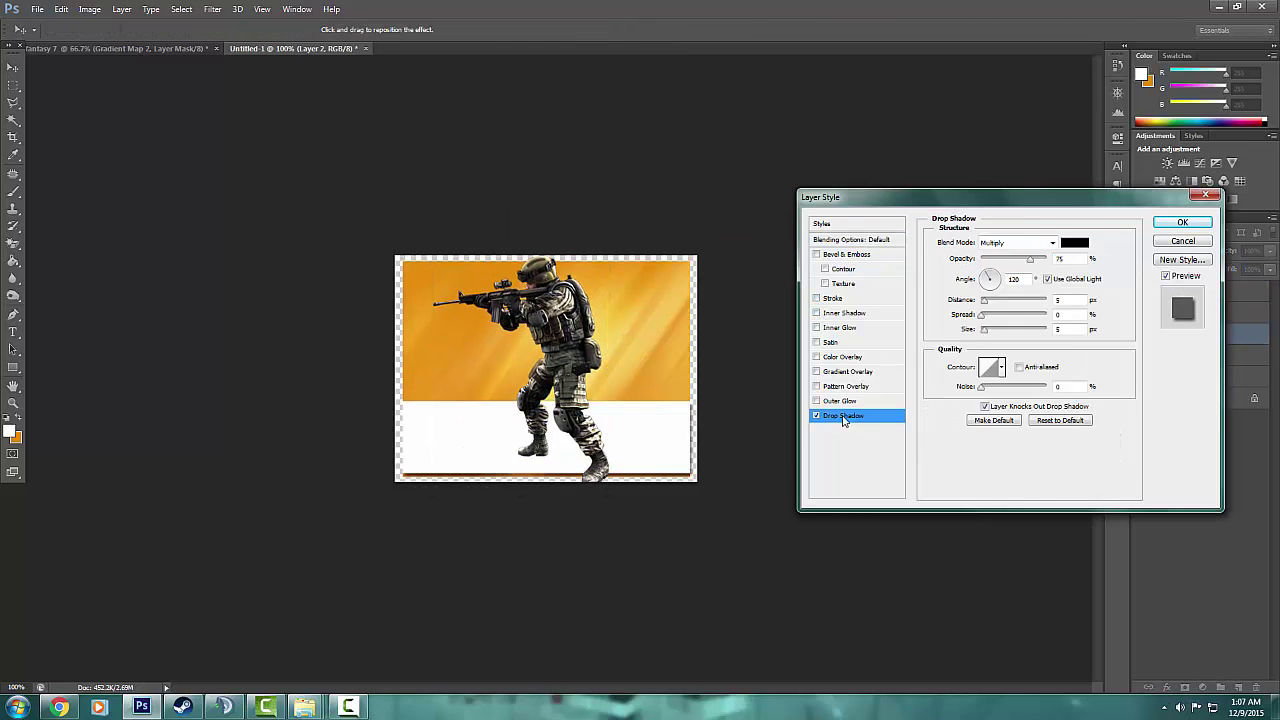
click(818, 256)
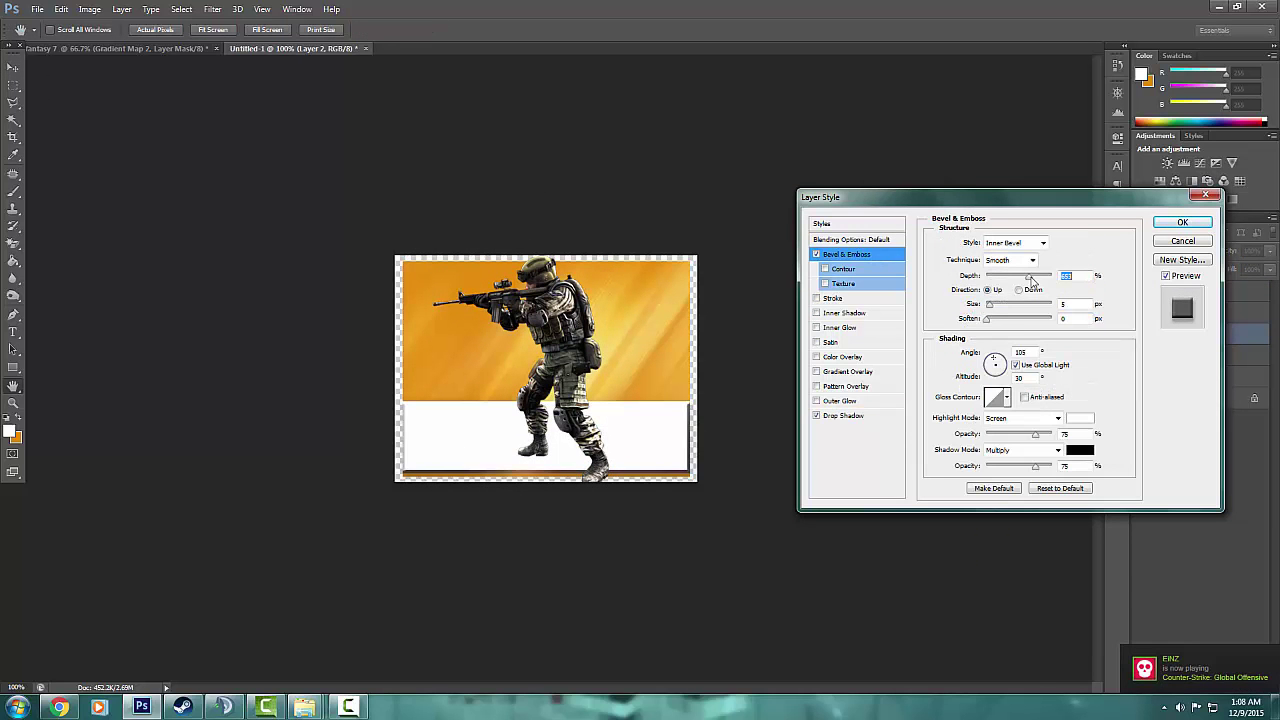
click(817, 401)
Give the band a brown Stroke outline, apply the styles, and set the soldier to Darken
click(830, 342)
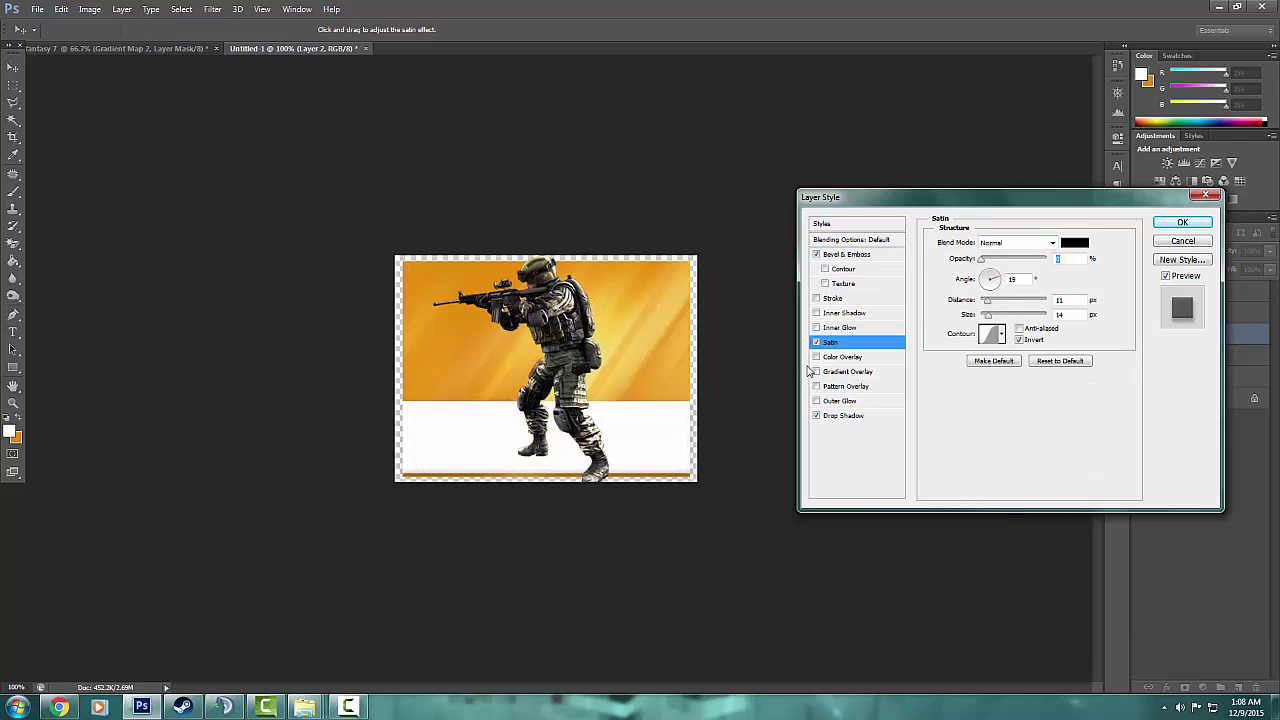
click(832, 298)
click(966, 333)
click(834, 217)
click(988, 151)
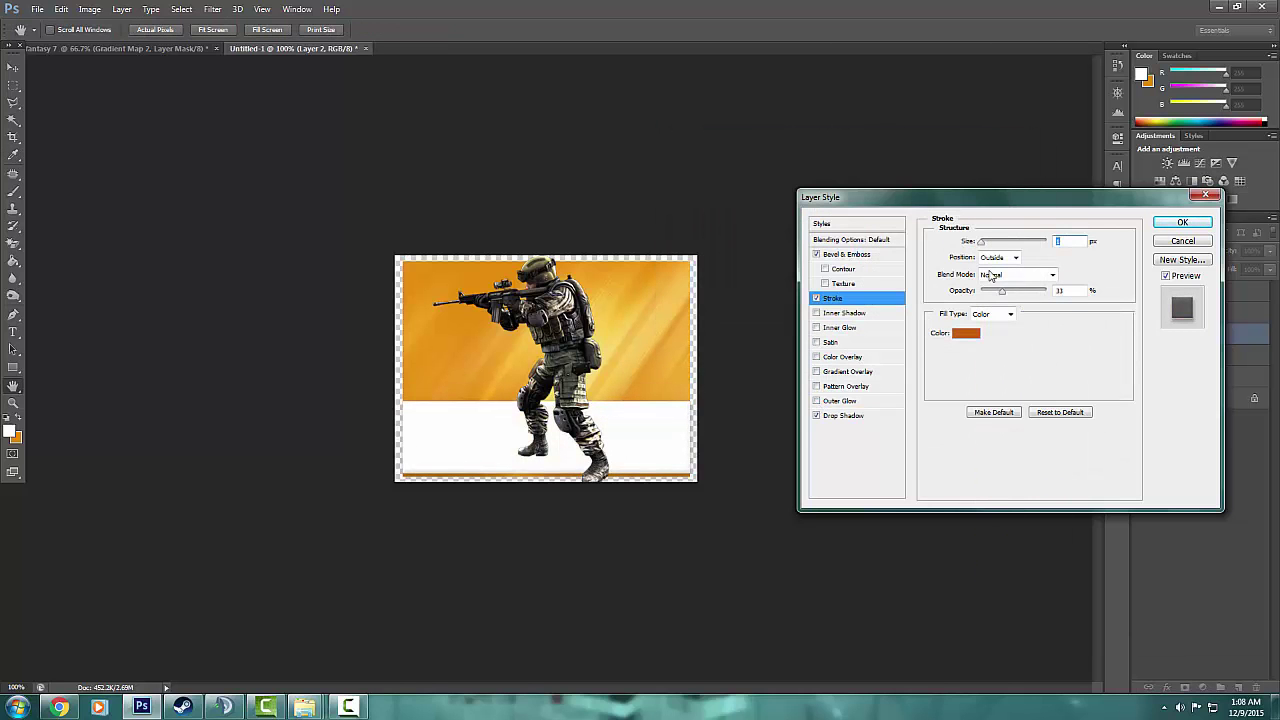
key(Return)
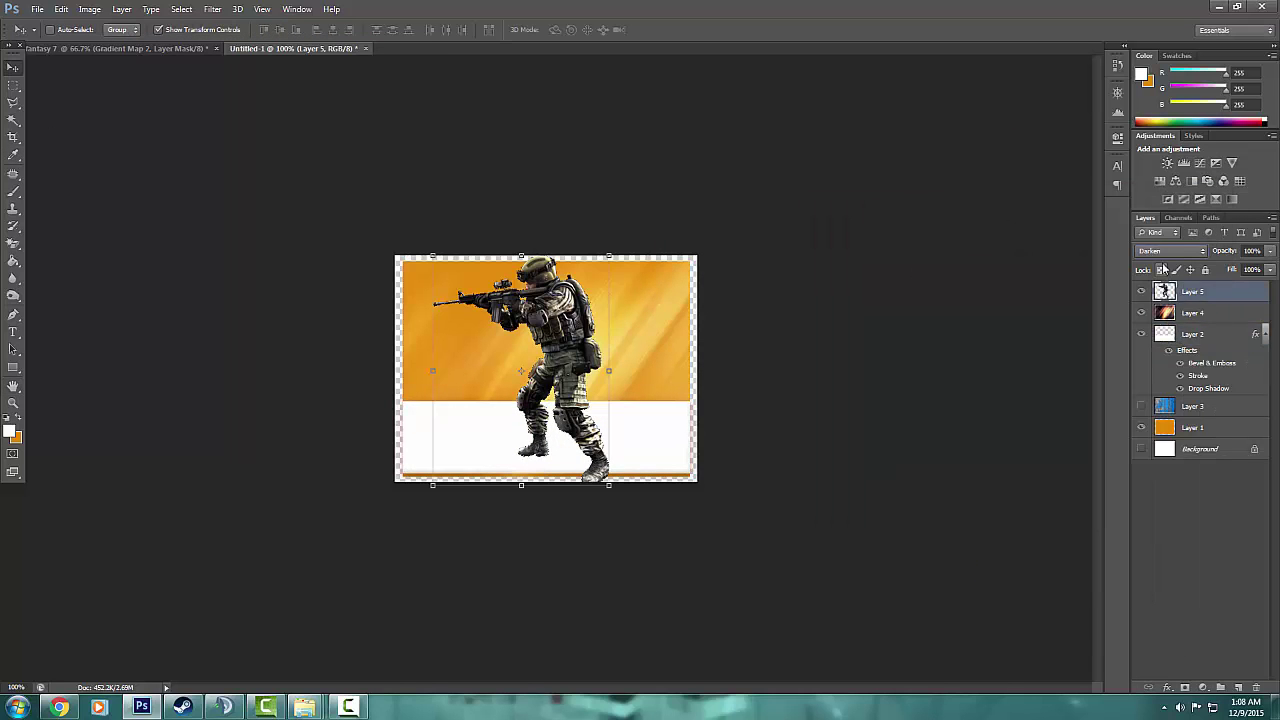
key(shift+plus)
key(shift+plus)
key(shift+plus)
Move and scale the left soldier and blend it in Color Burn
drag(433, 257, 495, 310)
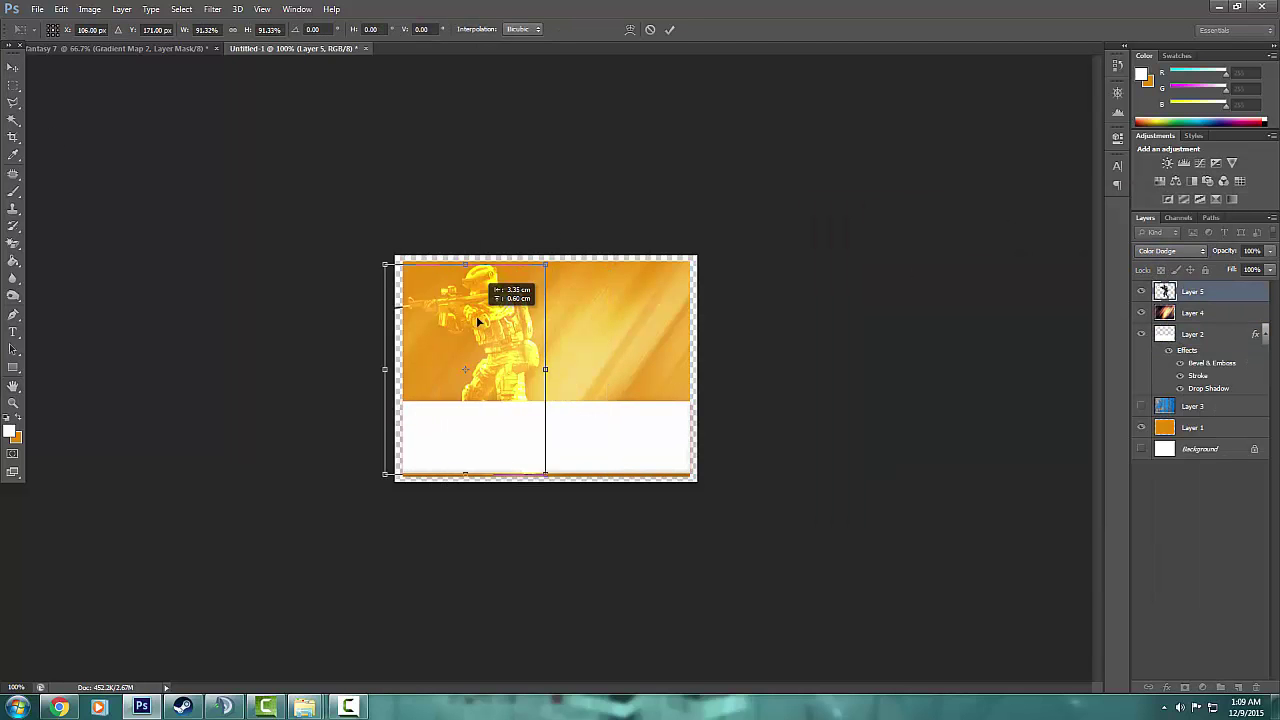
key(shift+minus)
key(shift+minus)
key(shift+minus)
click(37, 9)
Open the second soldier render from the file browser
click(35, 28)
key(Return)
scroll(450, 300, down, 5)
scroll(600, 320, down, 5)
scroll(800, 350, down, 2)
scroll(1023, 381, down, 2)
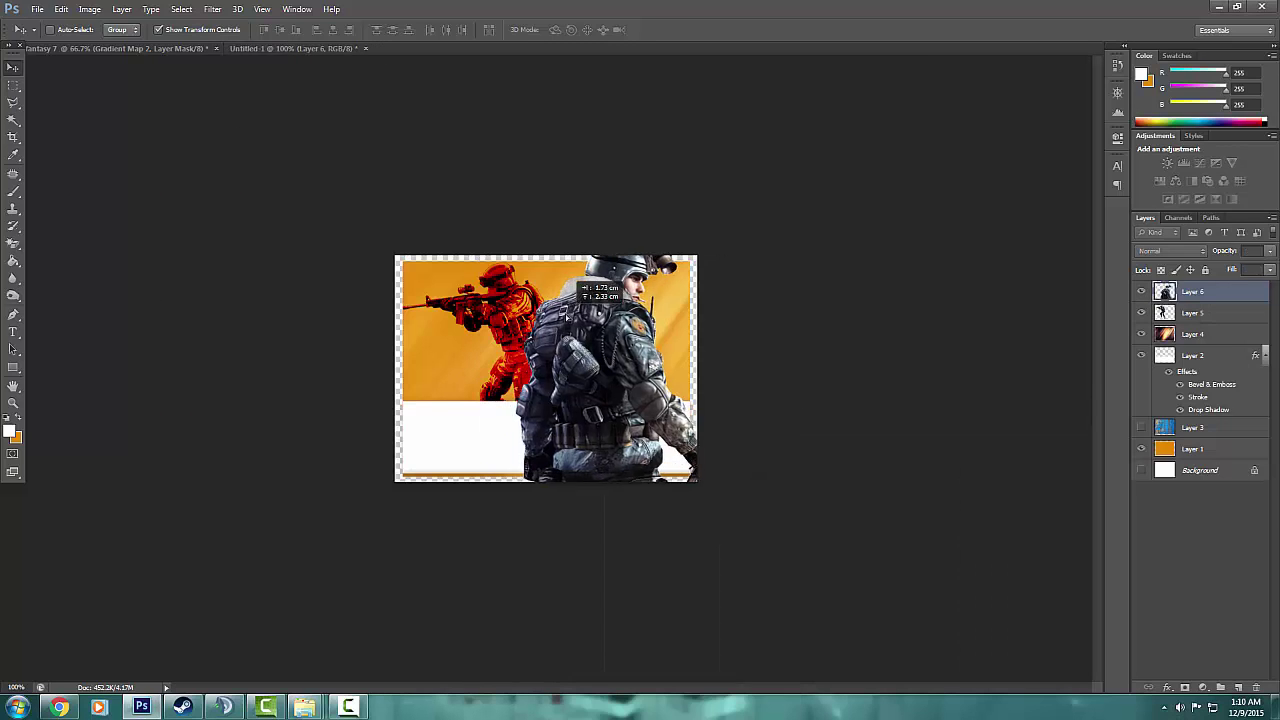
Place the second soldier with a burn blend and set the white band to Soft Light
drag(604, 297, 600, 253)
key(Return)
click(1170, 250)
click(1165, 337)
click(1192, 355)
click(1170, 250)
click(1165, 432)
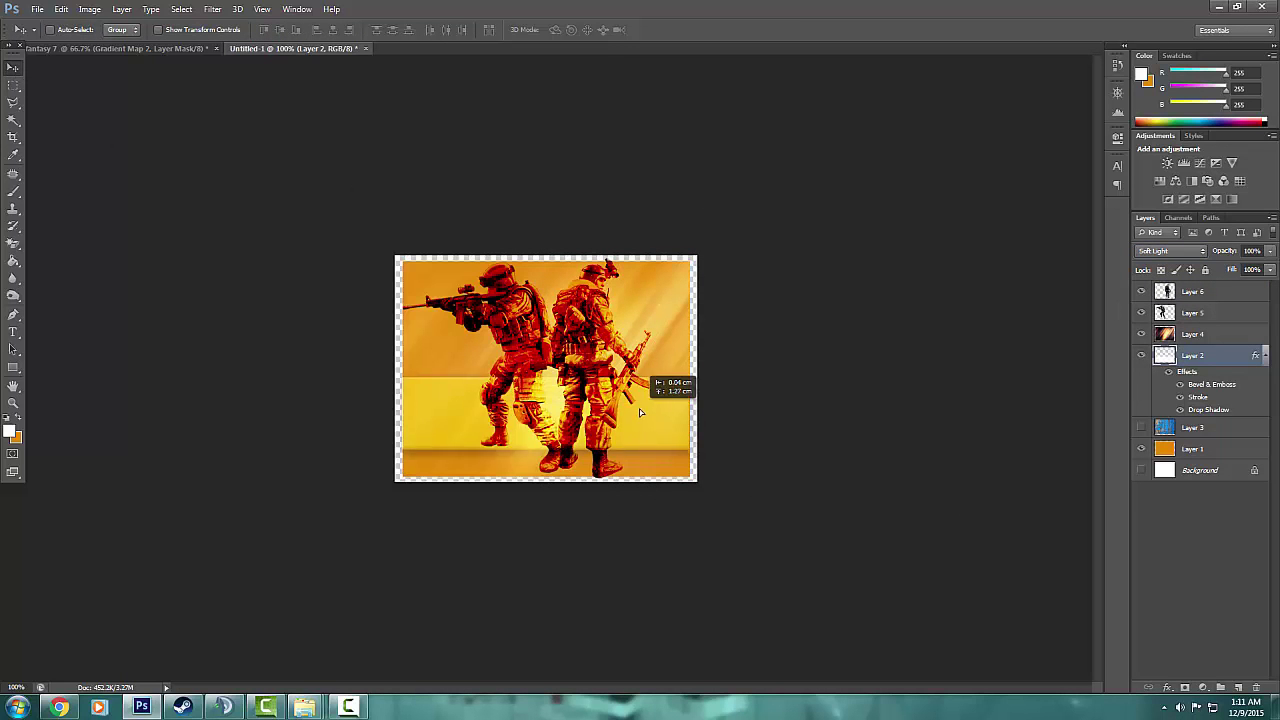
Nudge the right and left soldiers into their side-by-side positions
drag(561, 269, 595, 294)
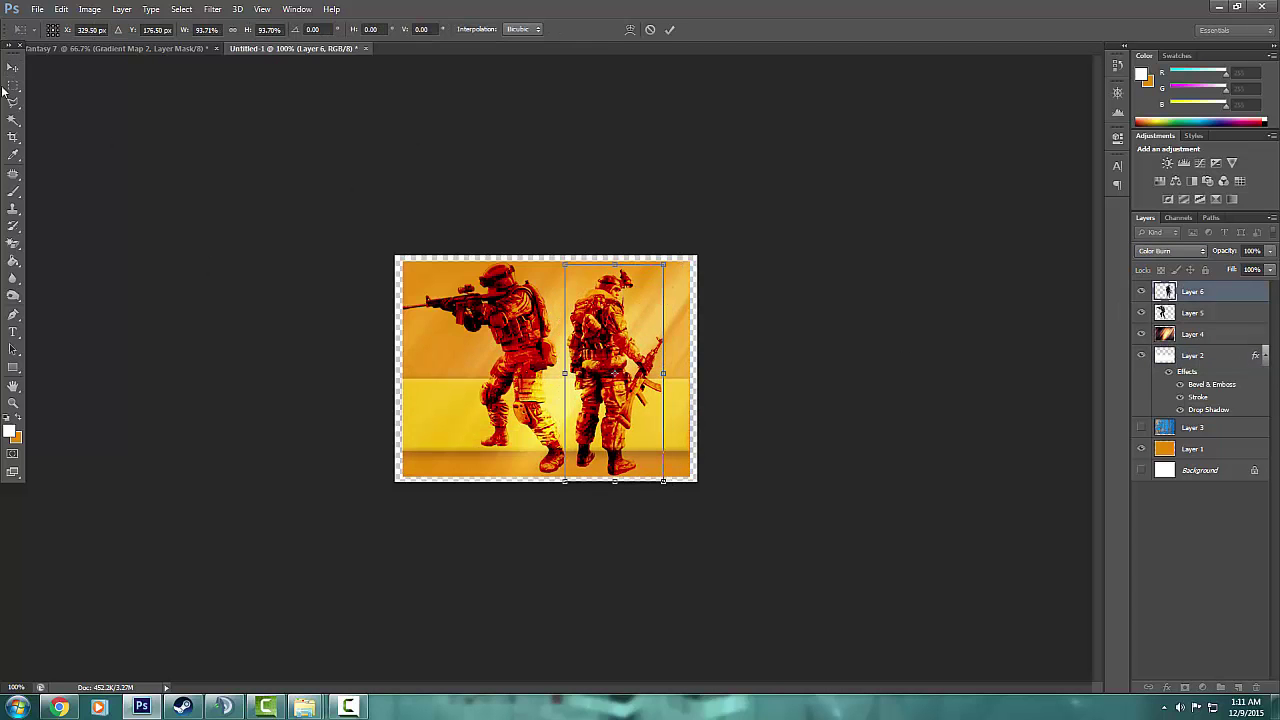
ctrl+click(440, 280)
drag(440, 280, 437, 297)
key(Return)
Type the white title 'Sketchz Designs' across the yellow band below the soldiers
click(13, 331)
click(436, 410)
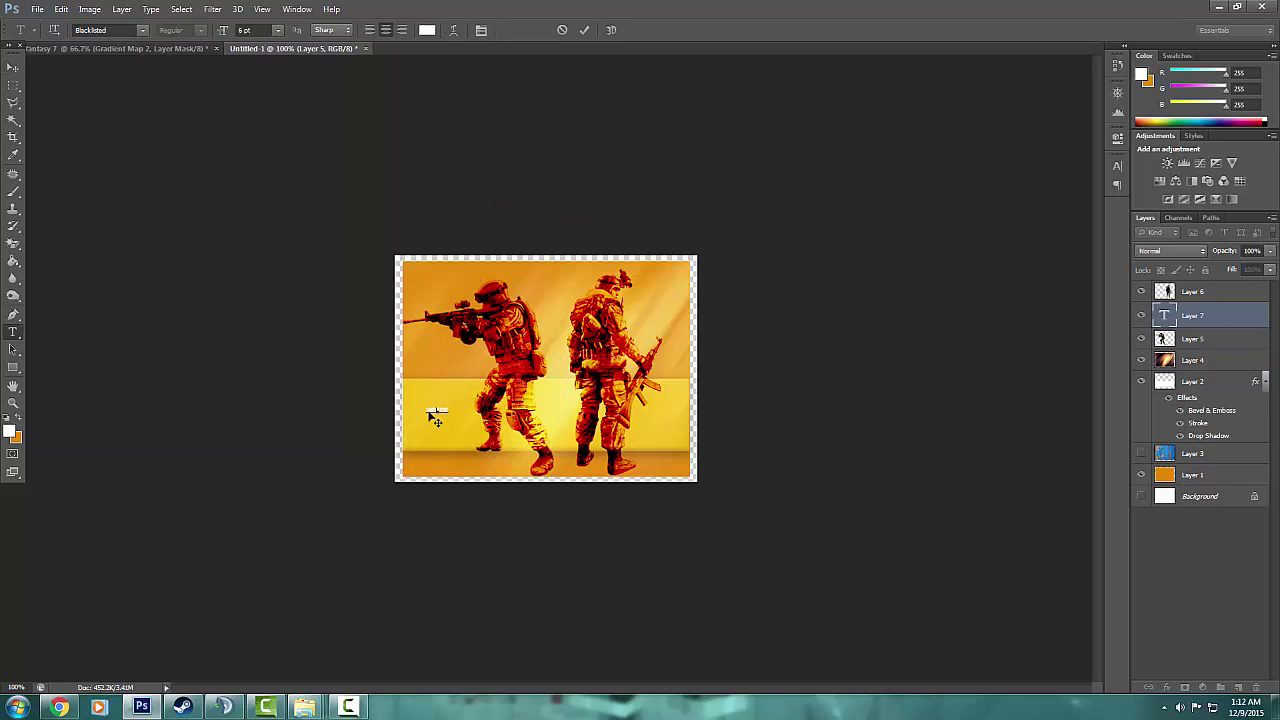
text(Sketchz Designs)
key(ctrl+Return)
key(v)
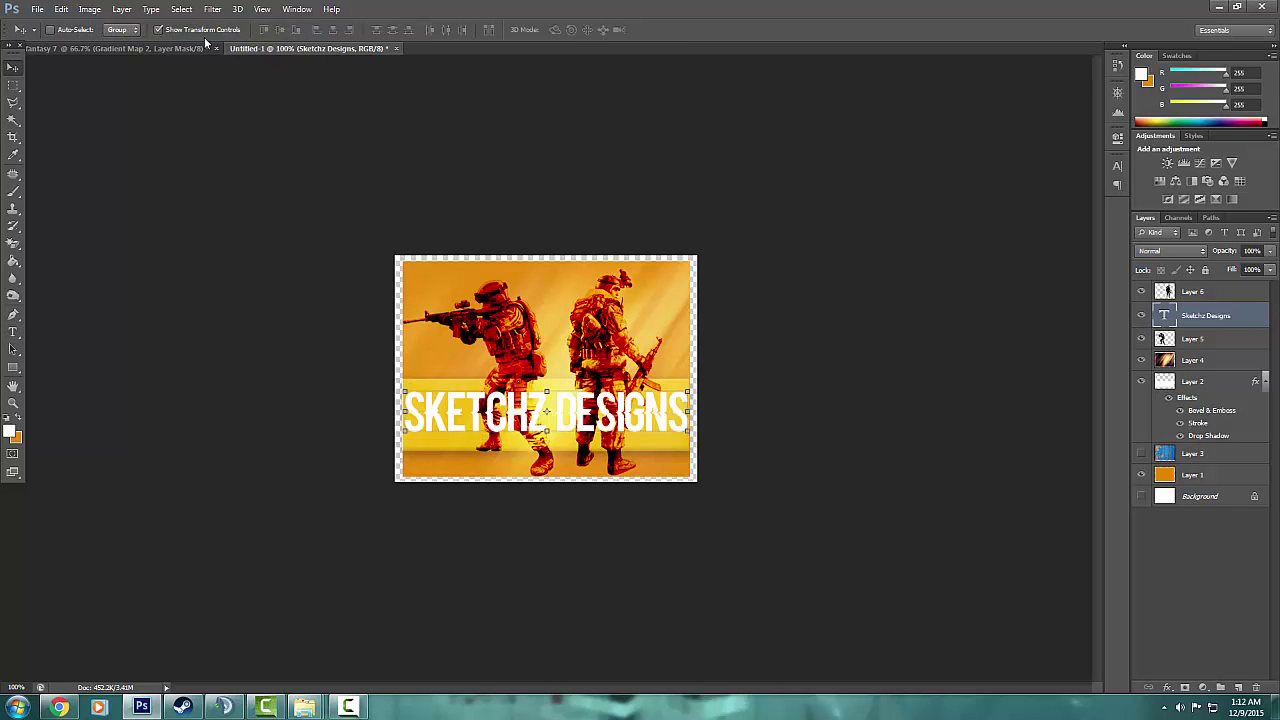
key(ctrl+0)
key(t)
drag(614, 449, 940, 490)
Give the SKETCHZ DESIGNS title Drop Shadow and Bevel & Emboss layer styles
key(alt+f)
right_click(1210, 315)
click(1063, 169)
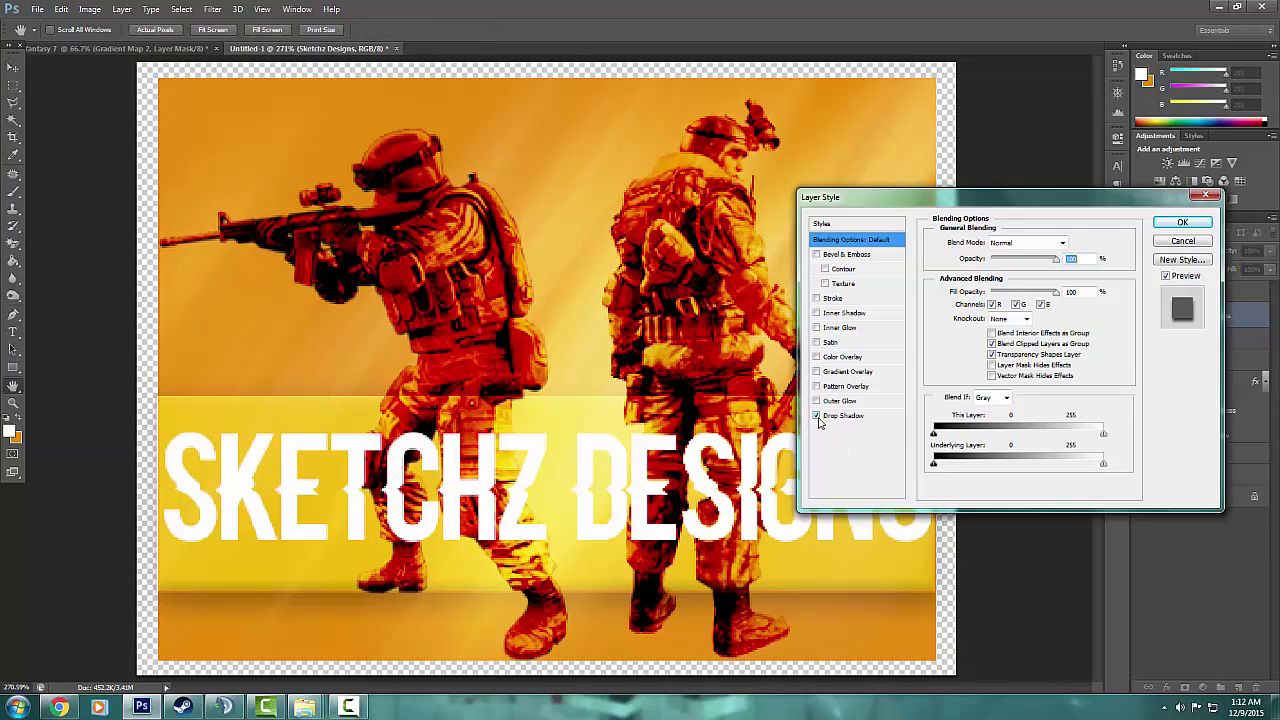
click(843, 415)
click(846, 254)
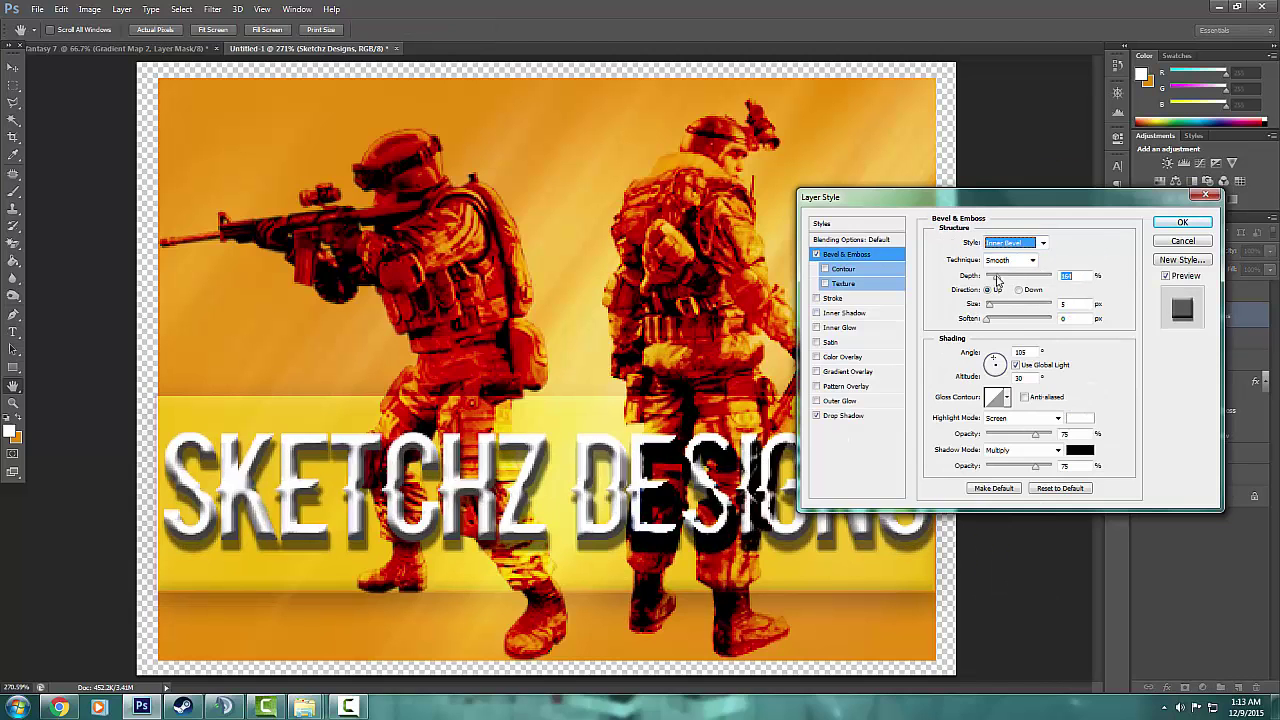
key(Return)
Return the view to actual size and re-edit and commit the title text
key(ctrl+1)
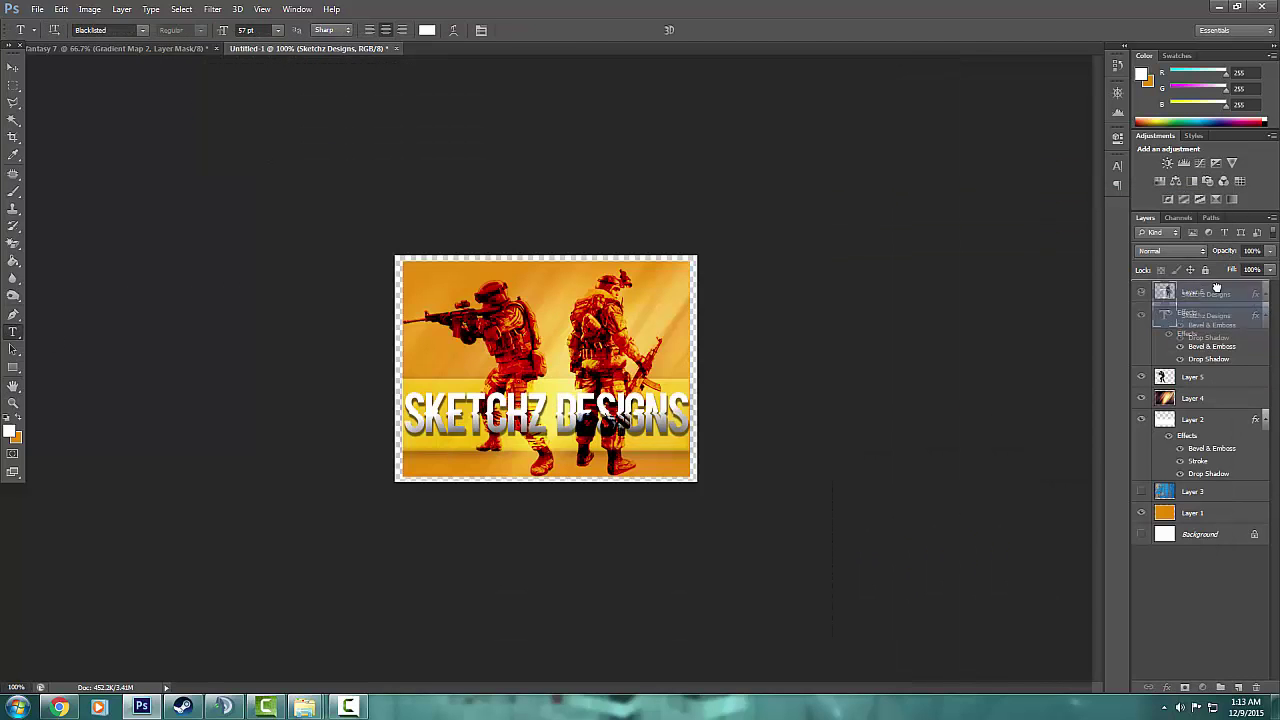
key(Return)
key(ctrl+Return)
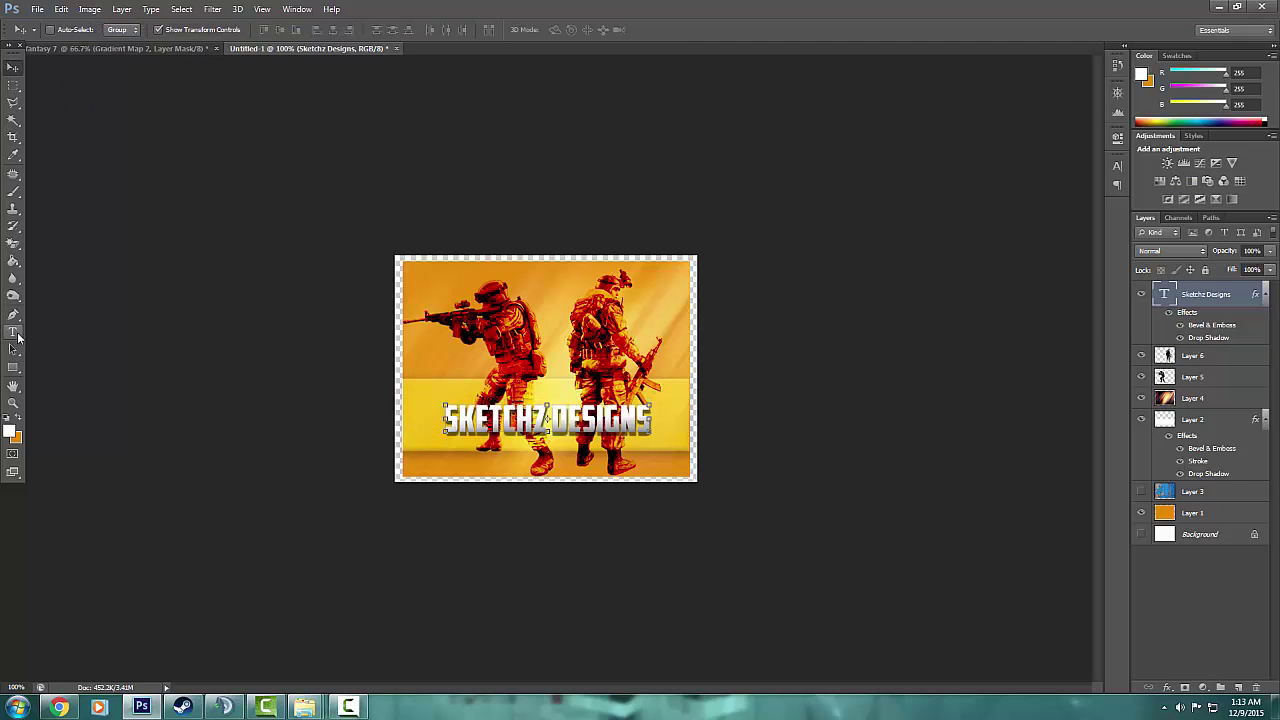
click(10, 70)
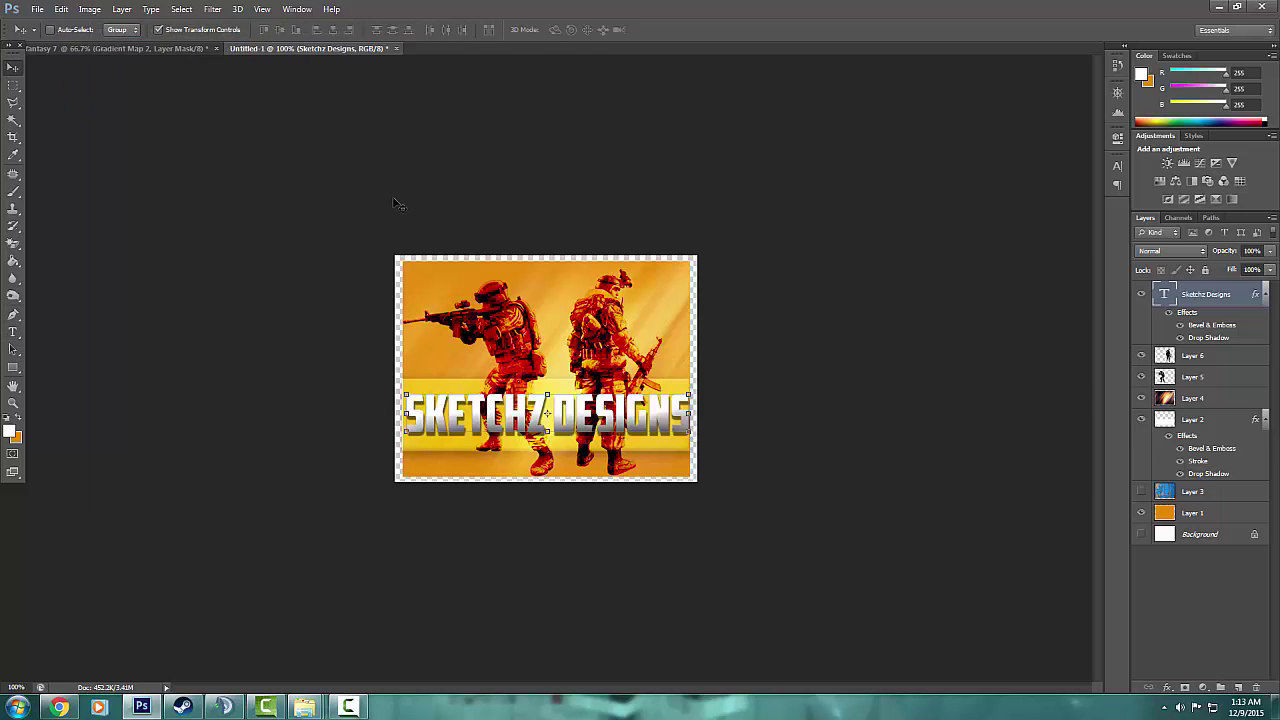
Add an orange Color Overlay to the title's layer style
right_click(1192, 294)
click(1030, 169)
click(1075, 242)
click(811, 165)
click(987, 158)
click(1075, 242)
click(987, 158)
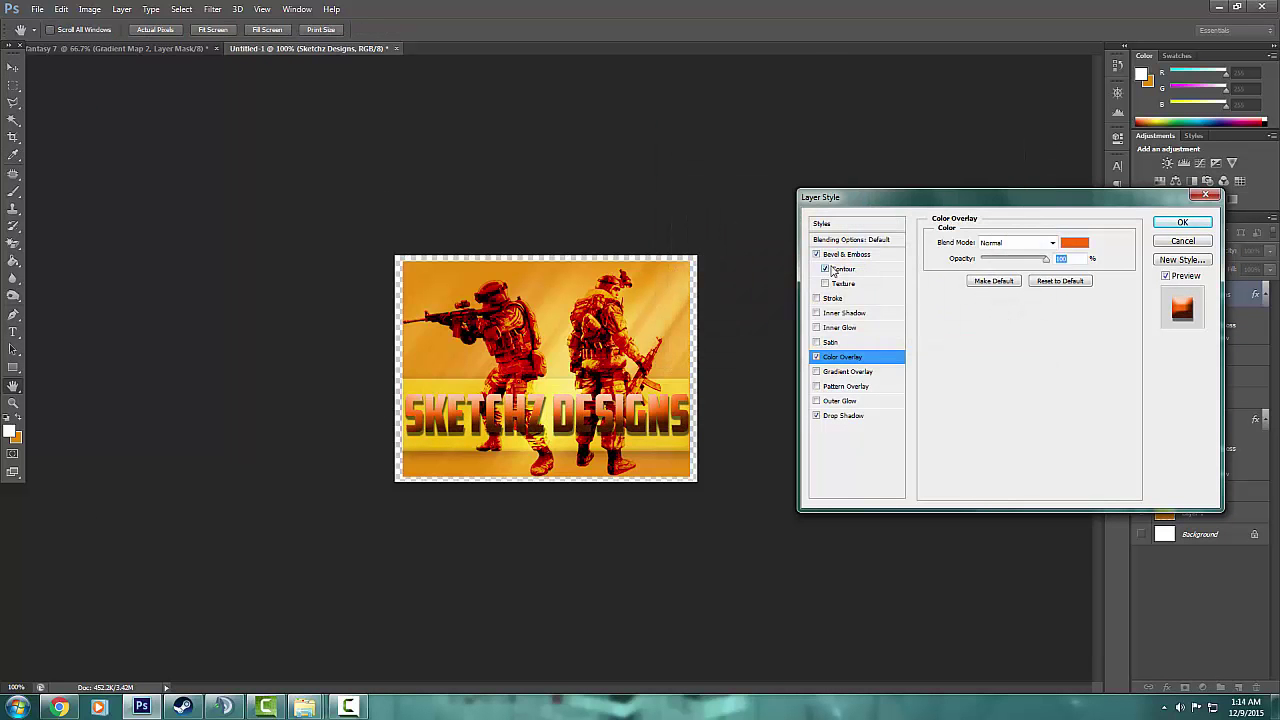
Add a reshaped Contour to the title's bevel plus a sized Stroke outline, and apply
click(843, 269)
click(972, 245)
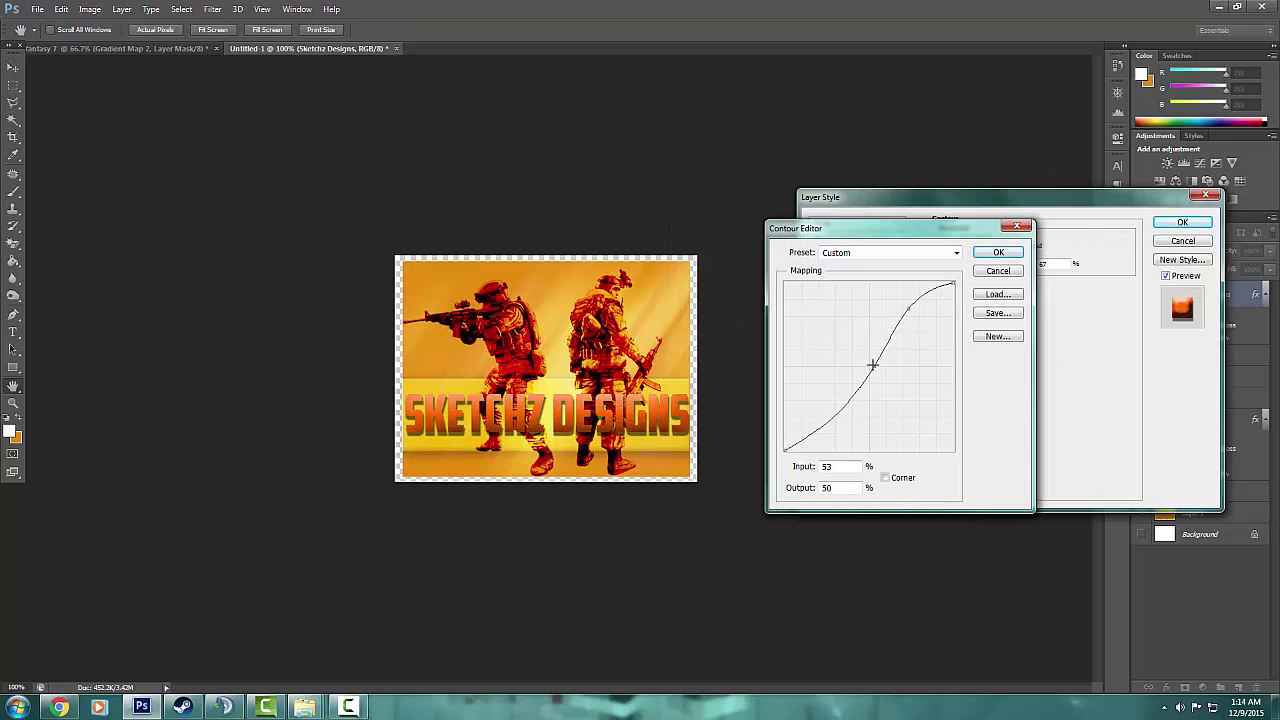
click(997, 268)
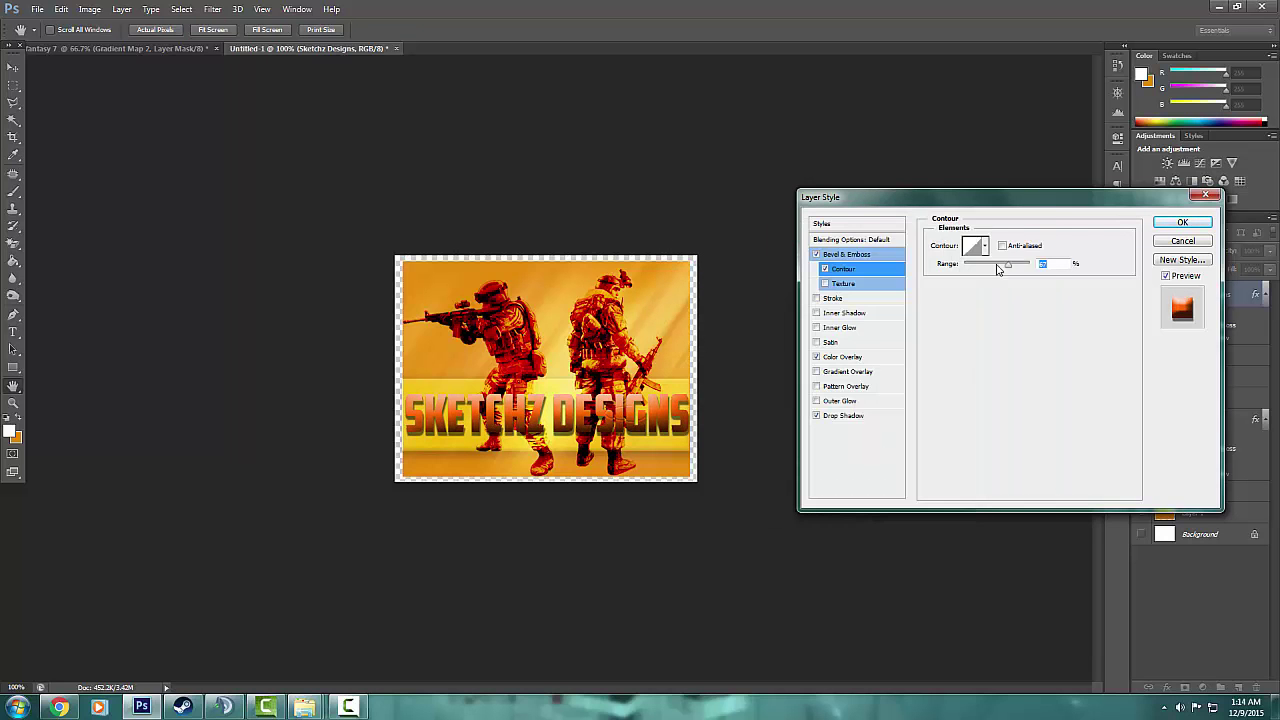
click(817, 298)
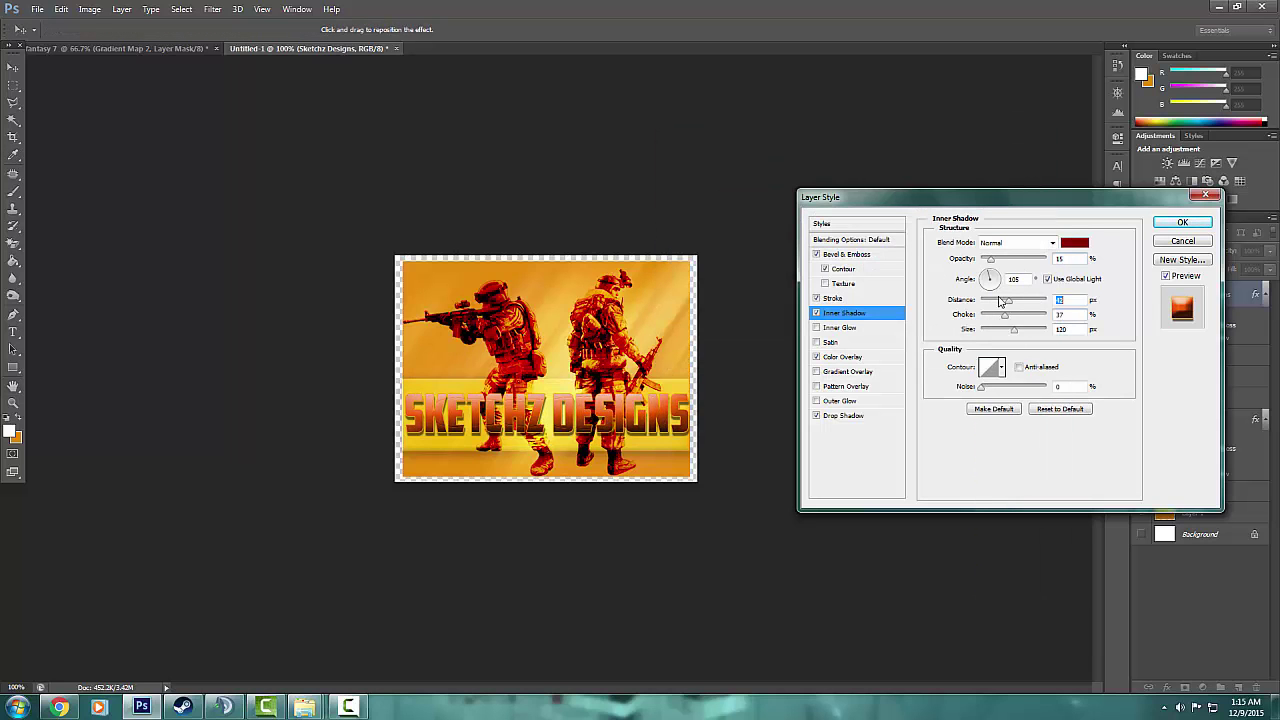
click(834, 300)
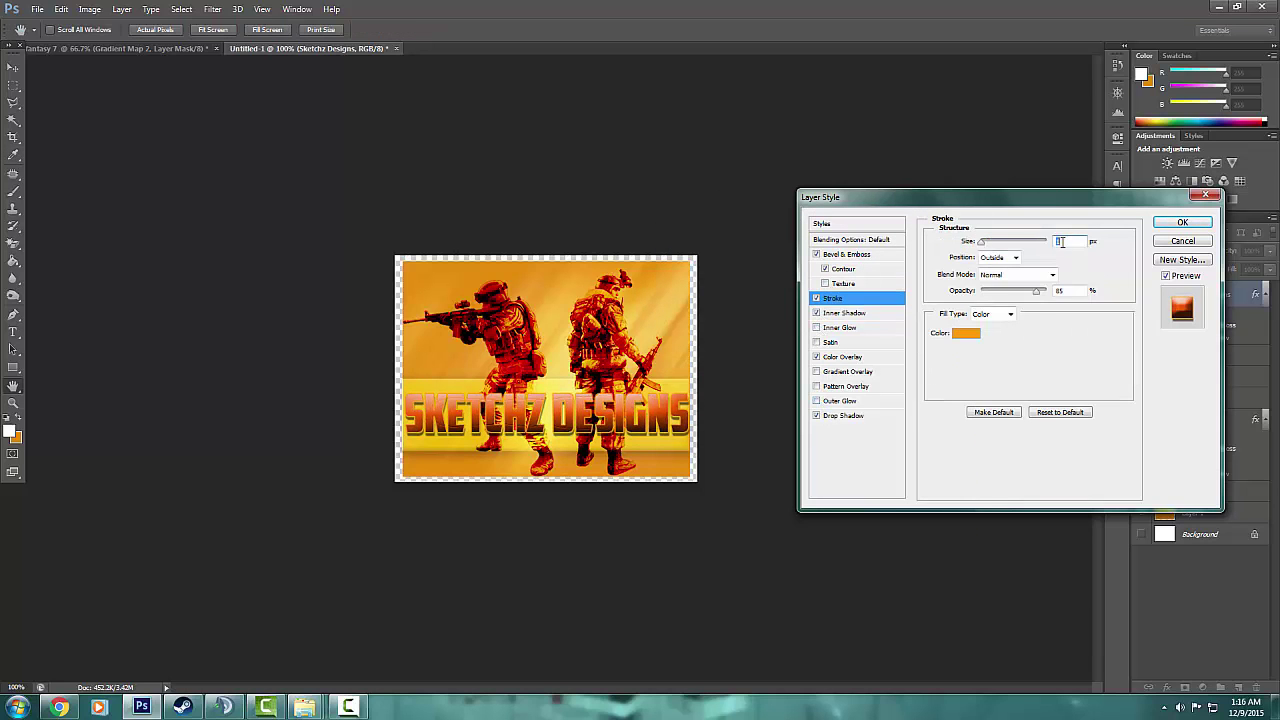
key(Return)
key(z)
key(ctrl+plus)
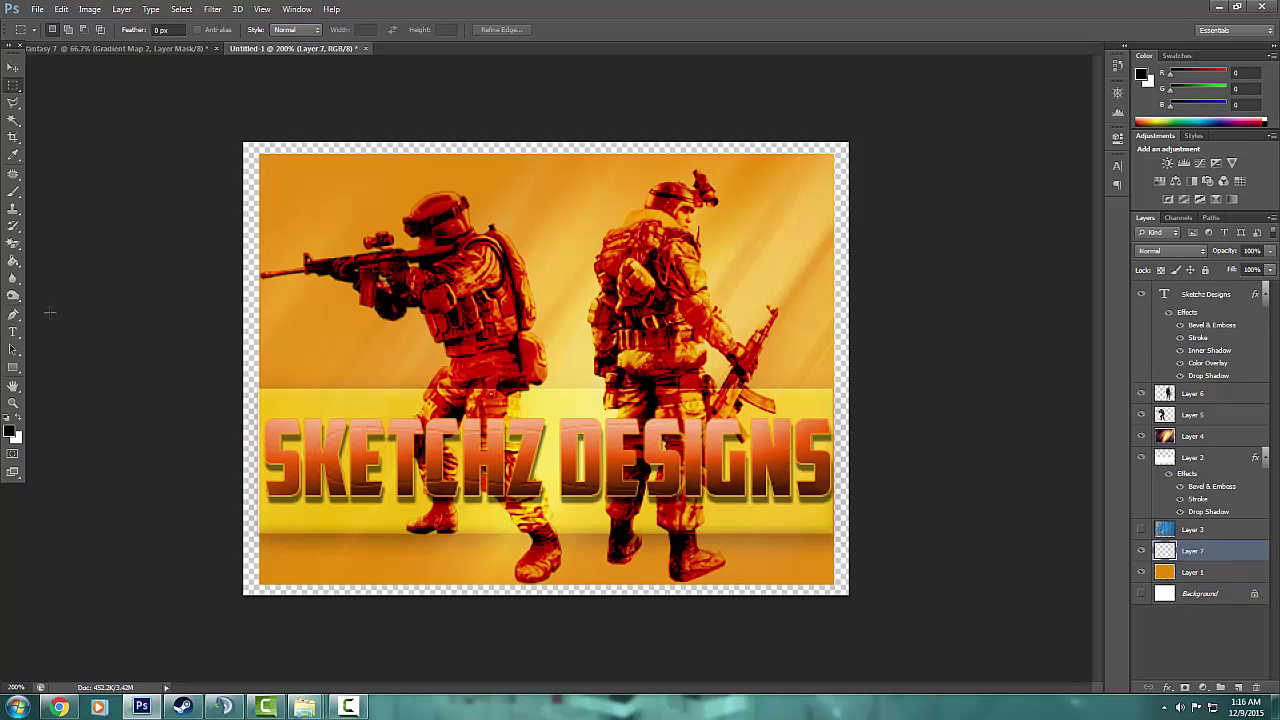
Open the striped grunge texture and drag it into the banner
drag(848, 370, 393, 382)
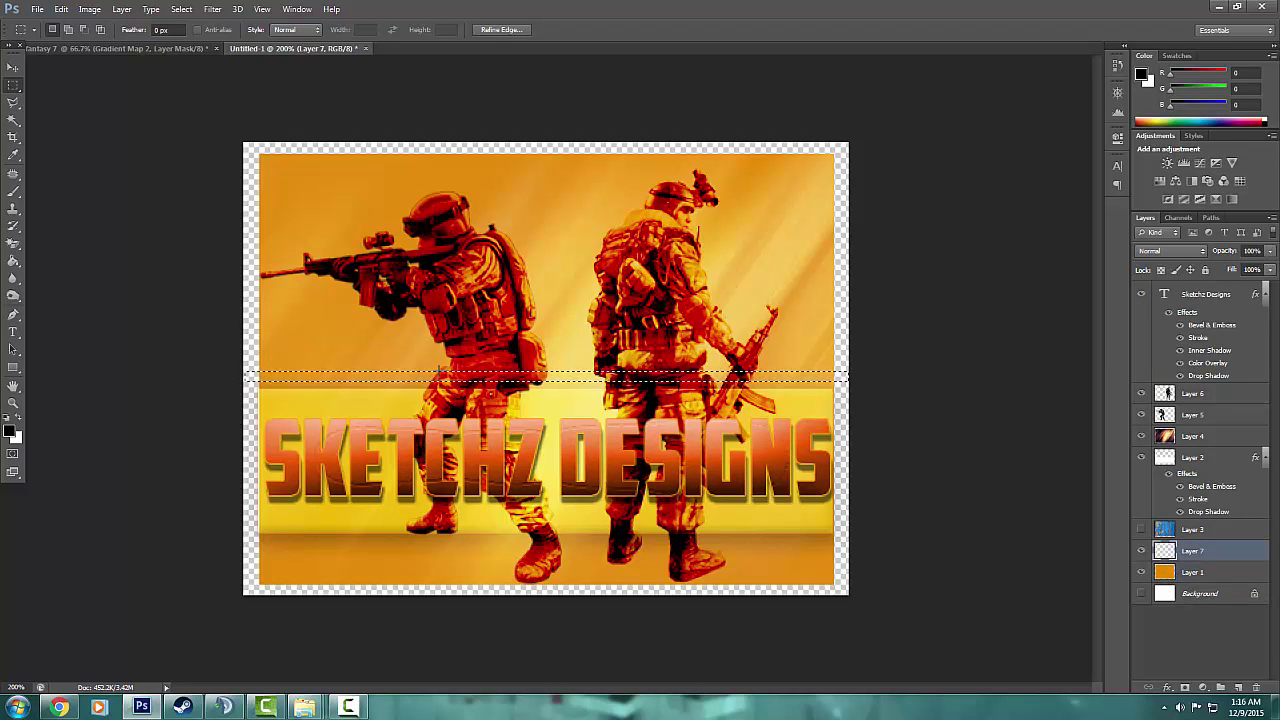
key(ctrl+o)
scroll(362, 253, down, 5)
double_click(523, 286)
drag(1175, 395, 1190, 290)
Scale the texture with Free Transform to cover the whole banner
key(ctrl+t)
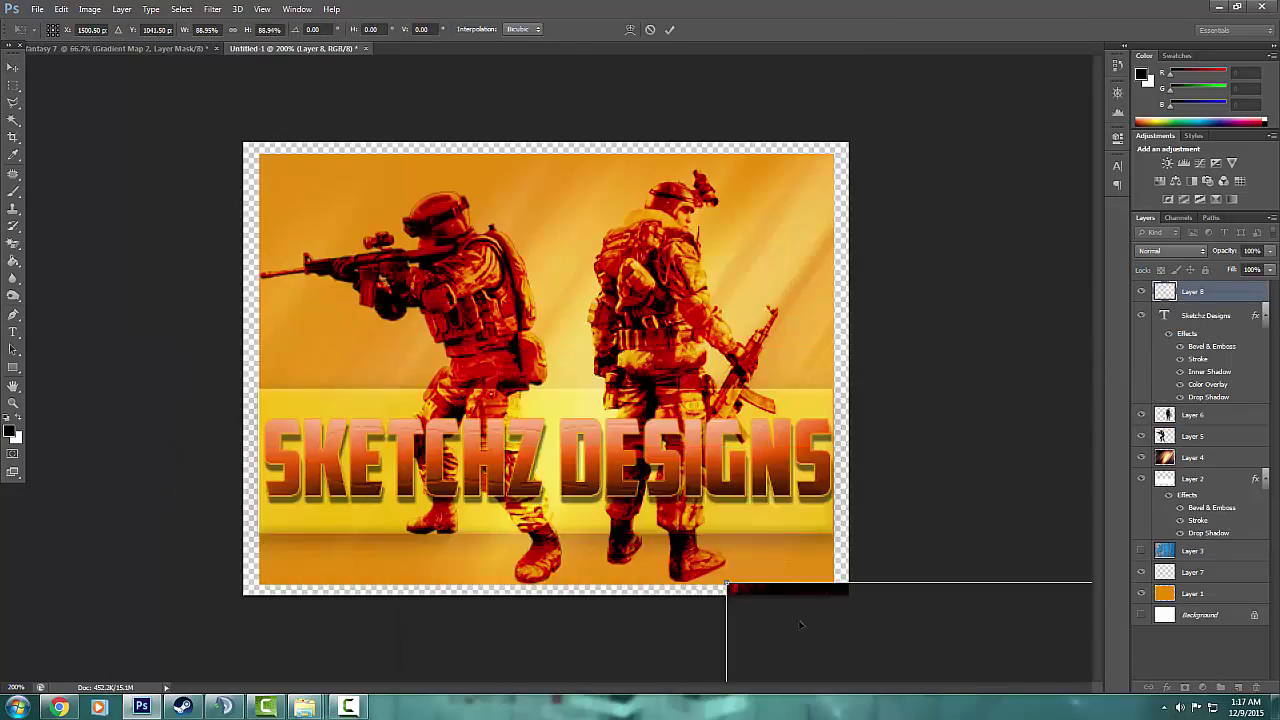
drag(177, 86, 178, 450)
click(712, 265)
key(ctrl+t)
mouse_move(306, 114)
mouse_down()
mouse_move(112, 90)
mouse_move(258, 154)
mouse_up()
drag(1033, 663, 833, 584)
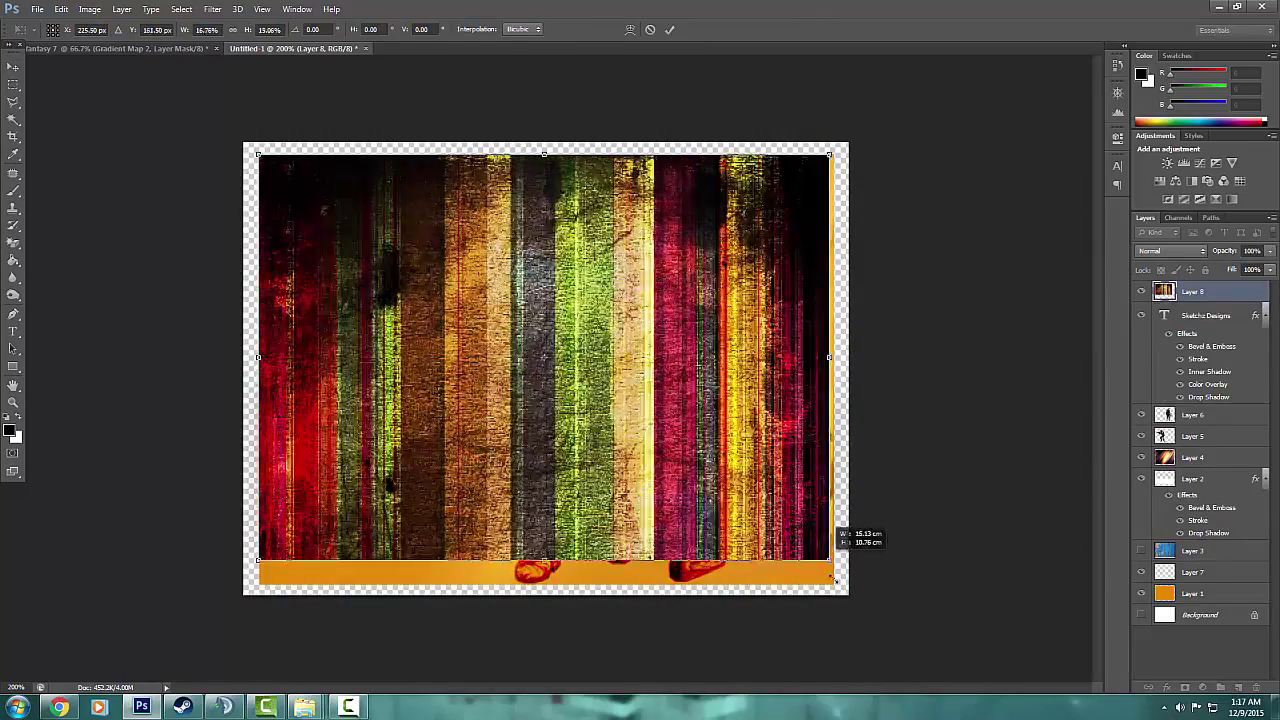
key(Return)
Try blend modes and opacities on the texture and move it beneath the soldiers
key(shift+alt+g)
key(2)
key(8)
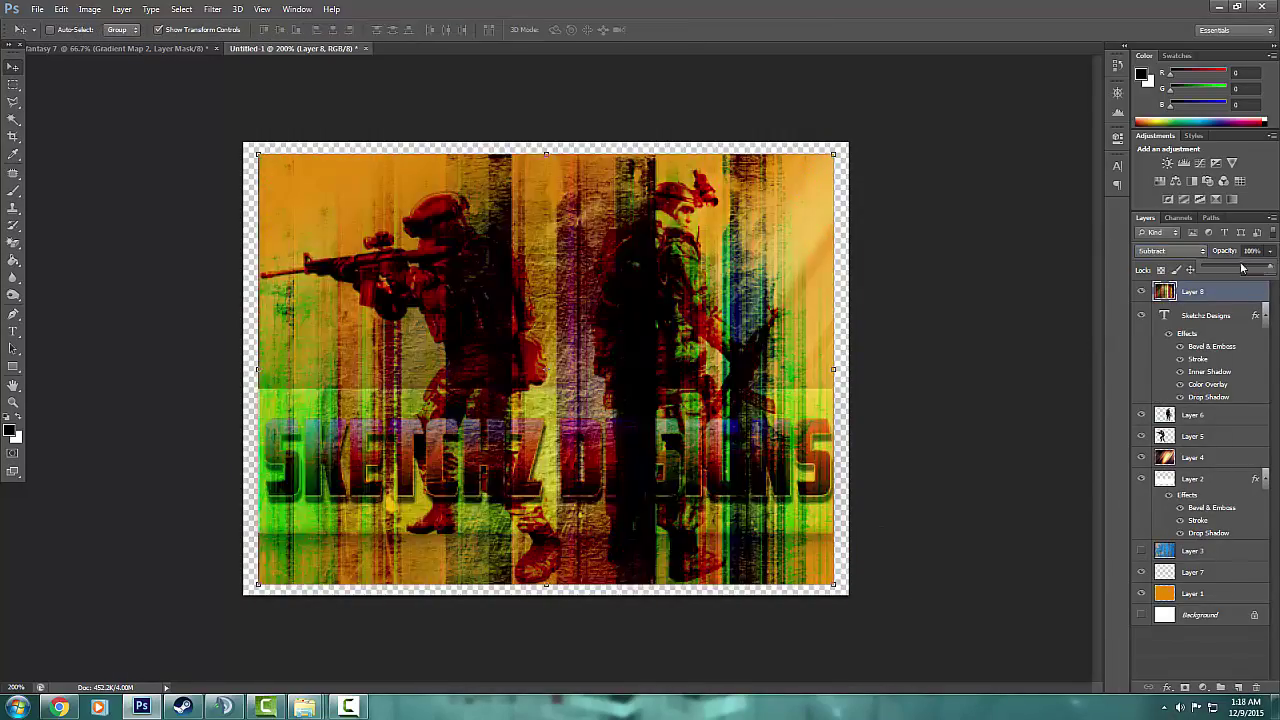
key(shift+plus)
key(shift+plus)
key(shift+plus)
key(ctrl+bracketleft)
key(ctrl+bracketleft)
key(ctrl+bracketleft)
key(9)
key(5)
key(shift+minus)
key(shift+minus)
key(shift+minus)
key(z)
alt+click(1083, 295)
Set the texture to Luminosity at 27% opacity and rotate it -90°
key(shift+plus)
key(shift+plus)
key(shift+plus)
key(2)
key(7)
key(v)
drag(430, 242, 472, 460)
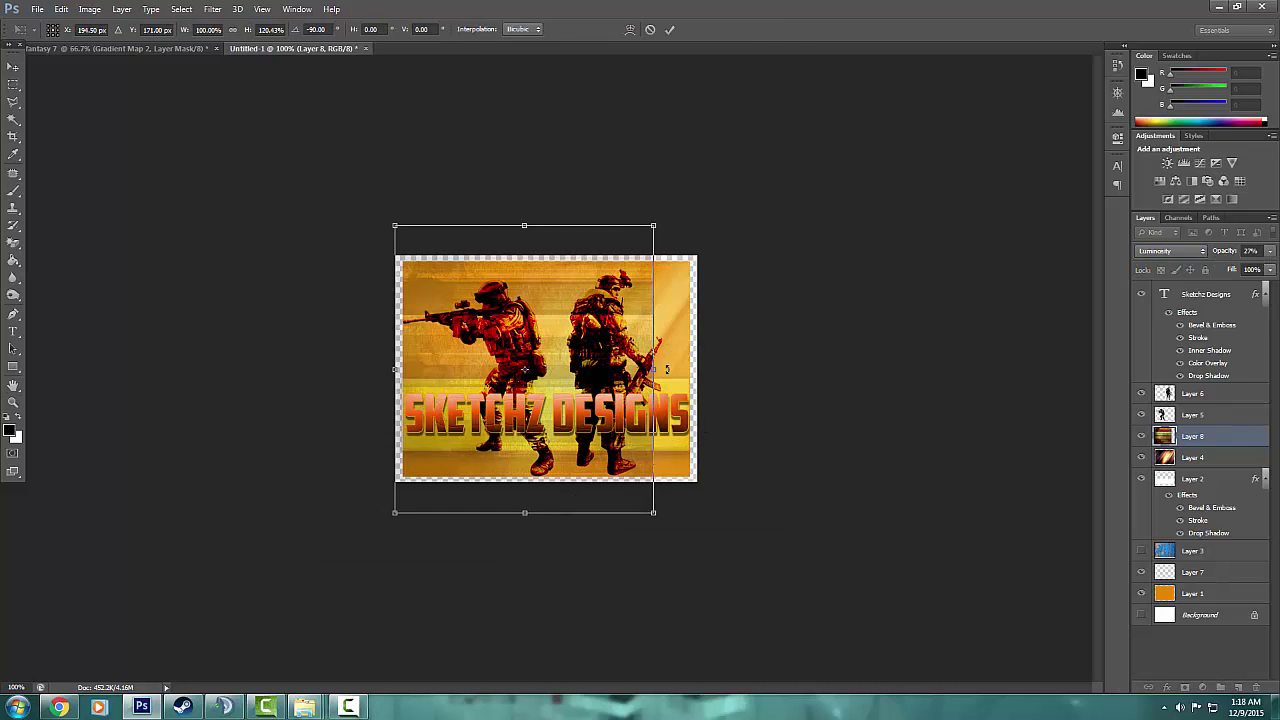
key(Return)
key(shift+plus)
key(shift+plus)
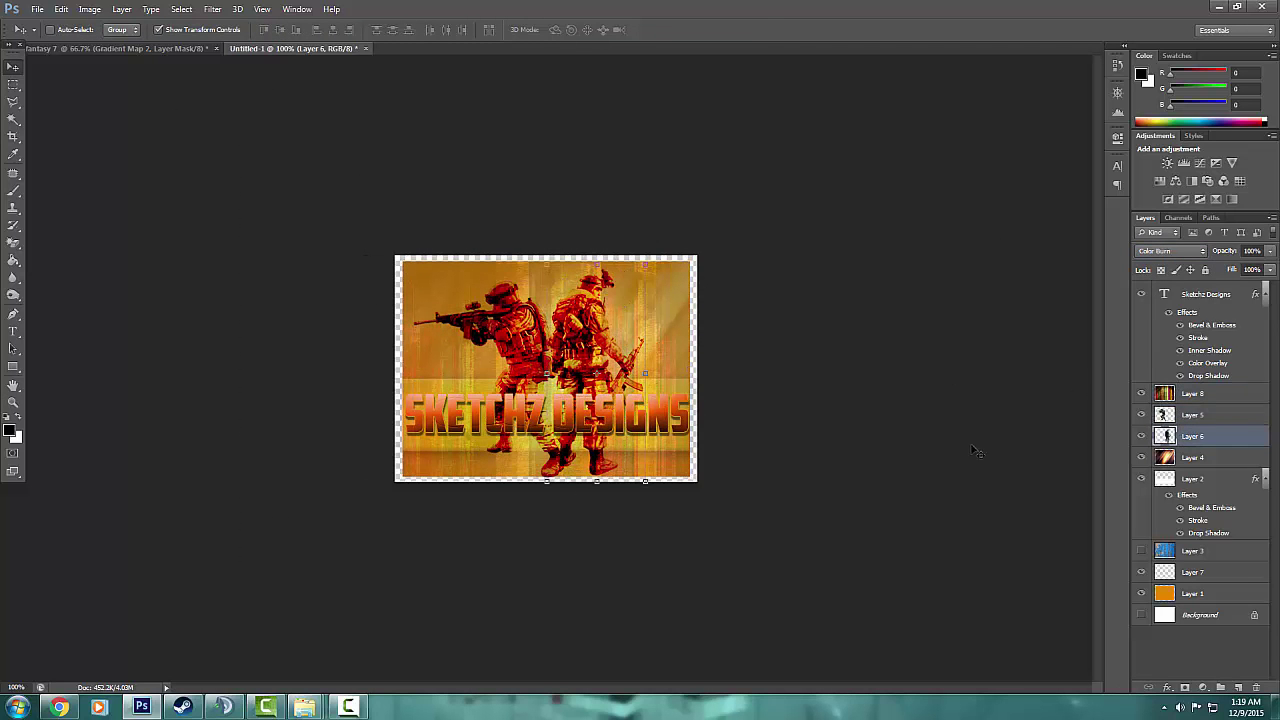
Return both soldier layers to Normal blending
click(1190, 415)
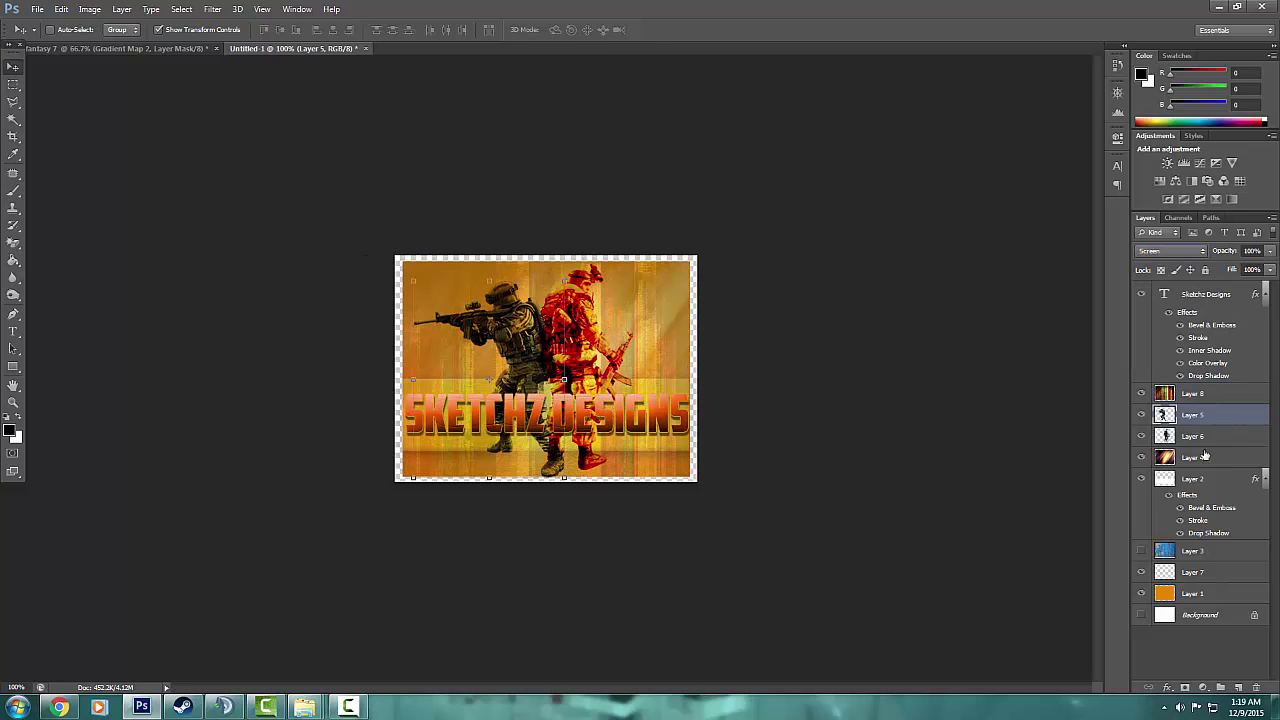
click(1195, 436)
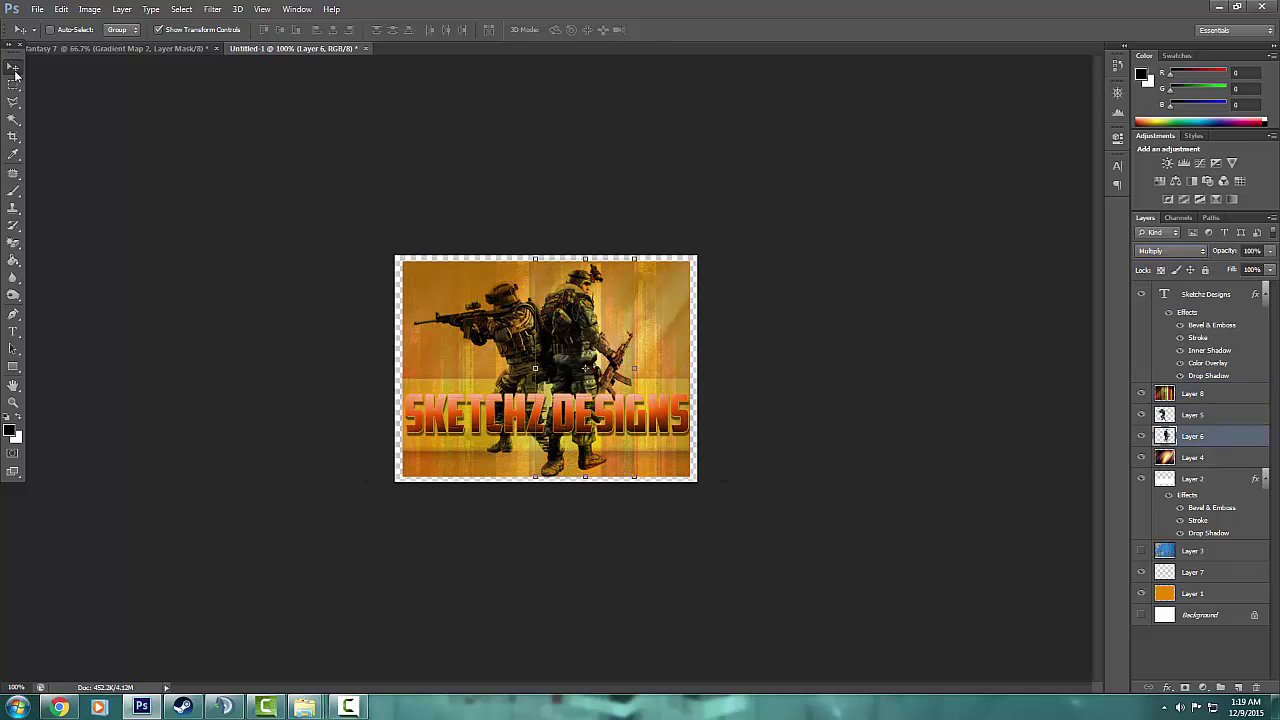
key(alt+bracketright)
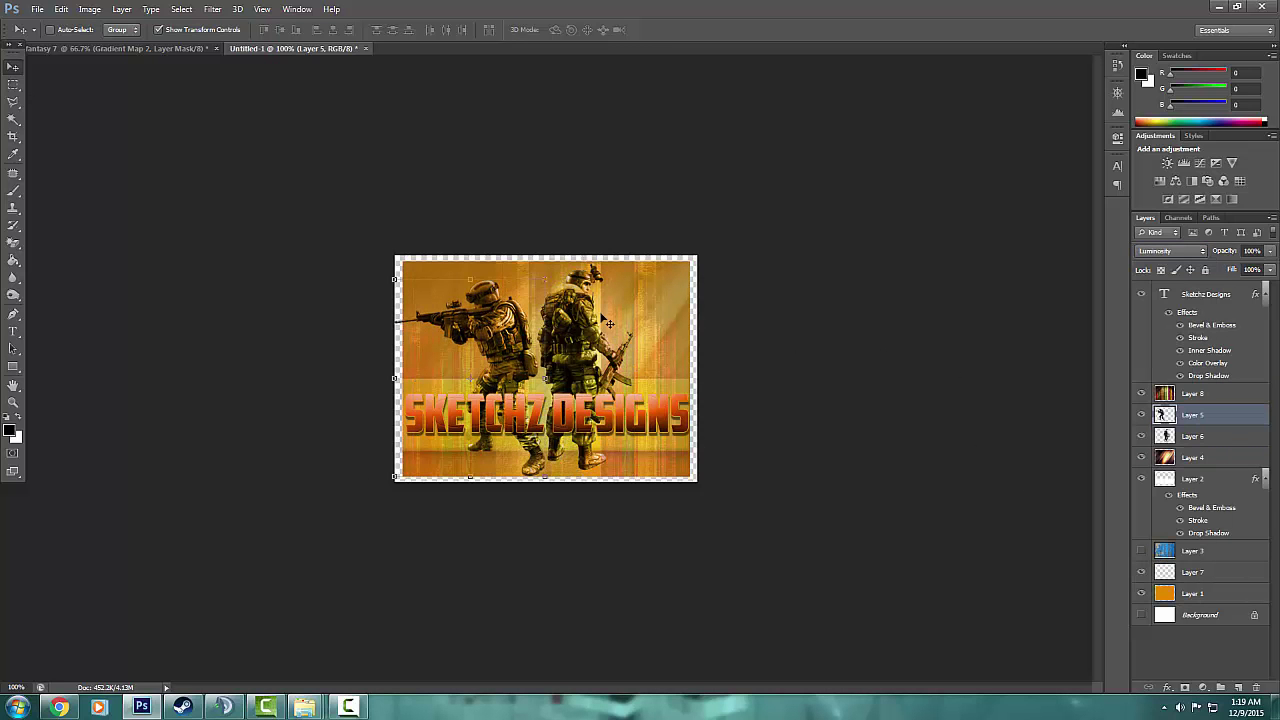
Add a Brightness/Contrast adjustment with brightness -27 and contrast 46
click(1244, 300)
click(121, 9)
click(318, 124)
drag(996, 202, 1026, 244)
Add a Gradient Map adjustment blended as Linear Burn
click(121, 9)
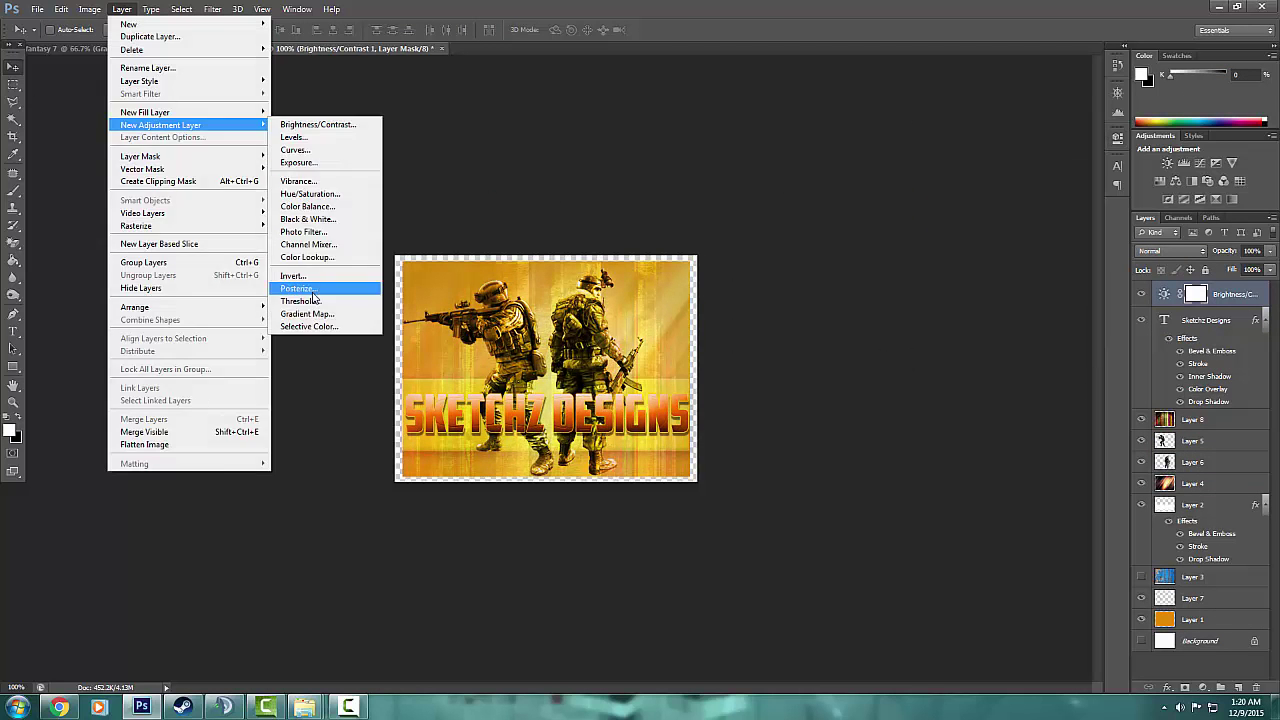
click(414, 286)
click(1170, 251)
click(1150, 455)
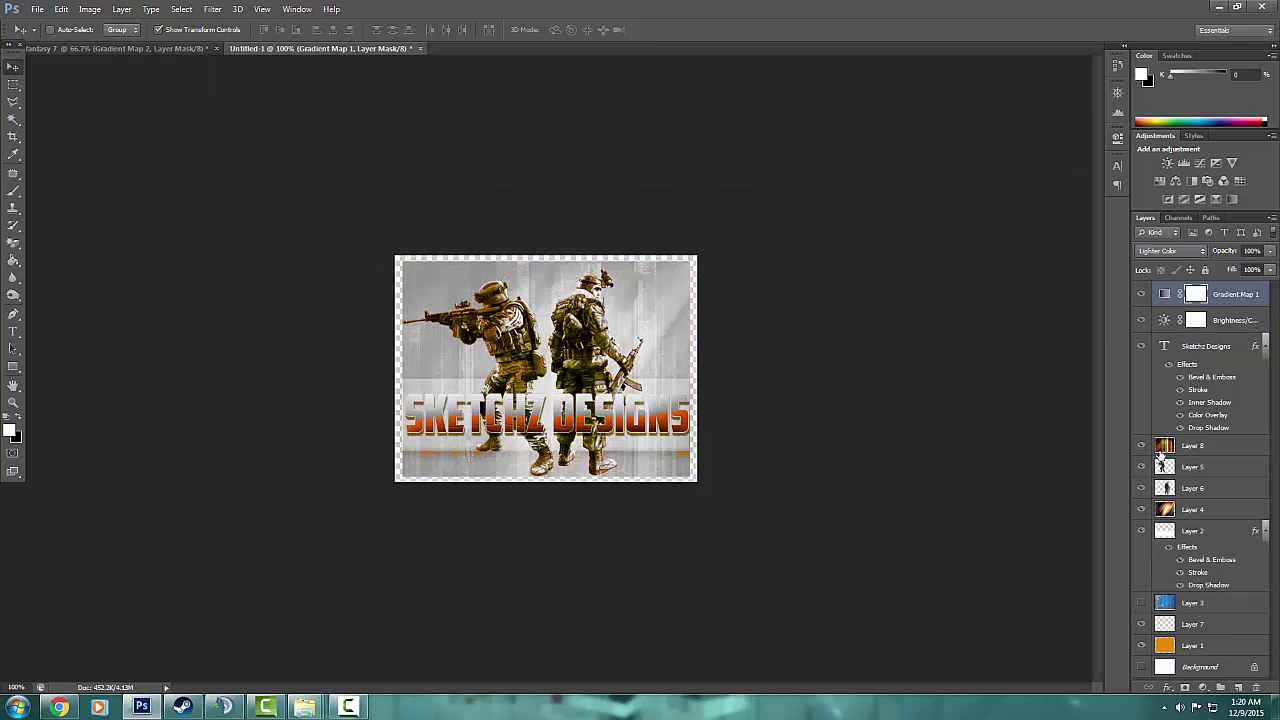
click(1170, 251)
click(1150, 268)
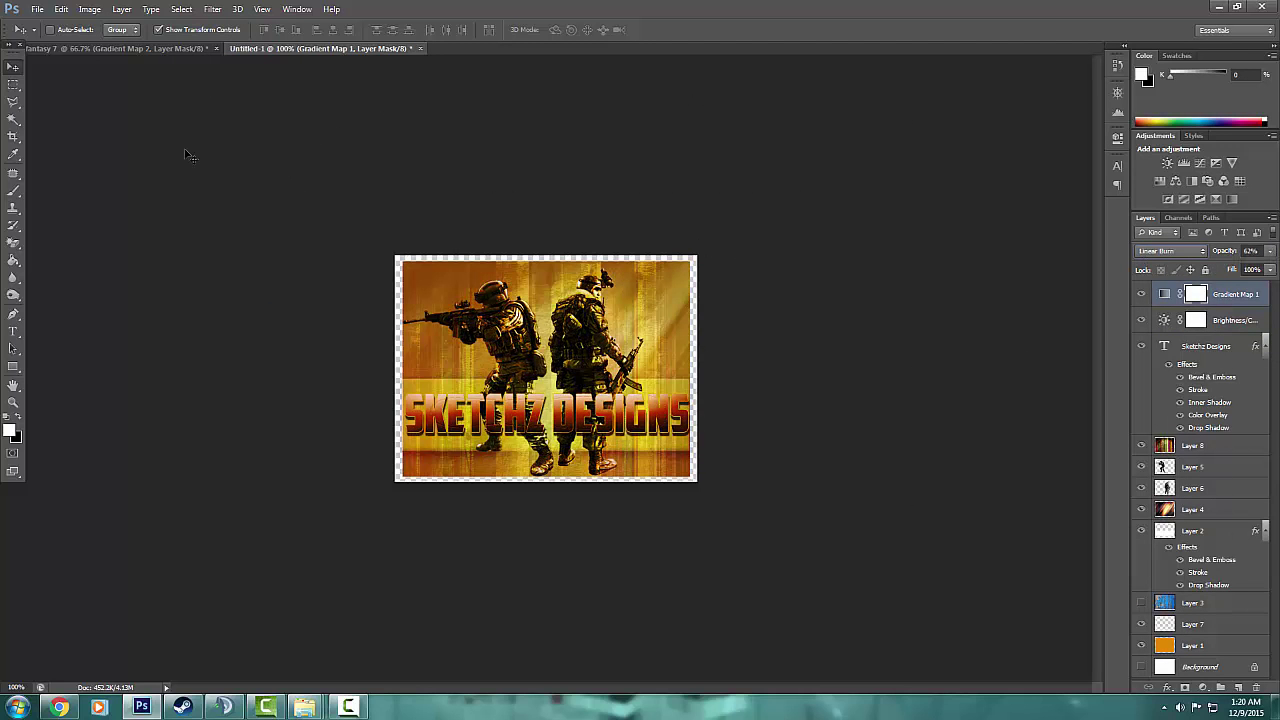
Add a Color Lookup layer, try Pin Light and lookup profiles, then delete it
click(121, 9)
click(414, 206)
click(749, 222)
click(1170, 251)
click(1170, 285)
click(1030, 170)
key(Escape)
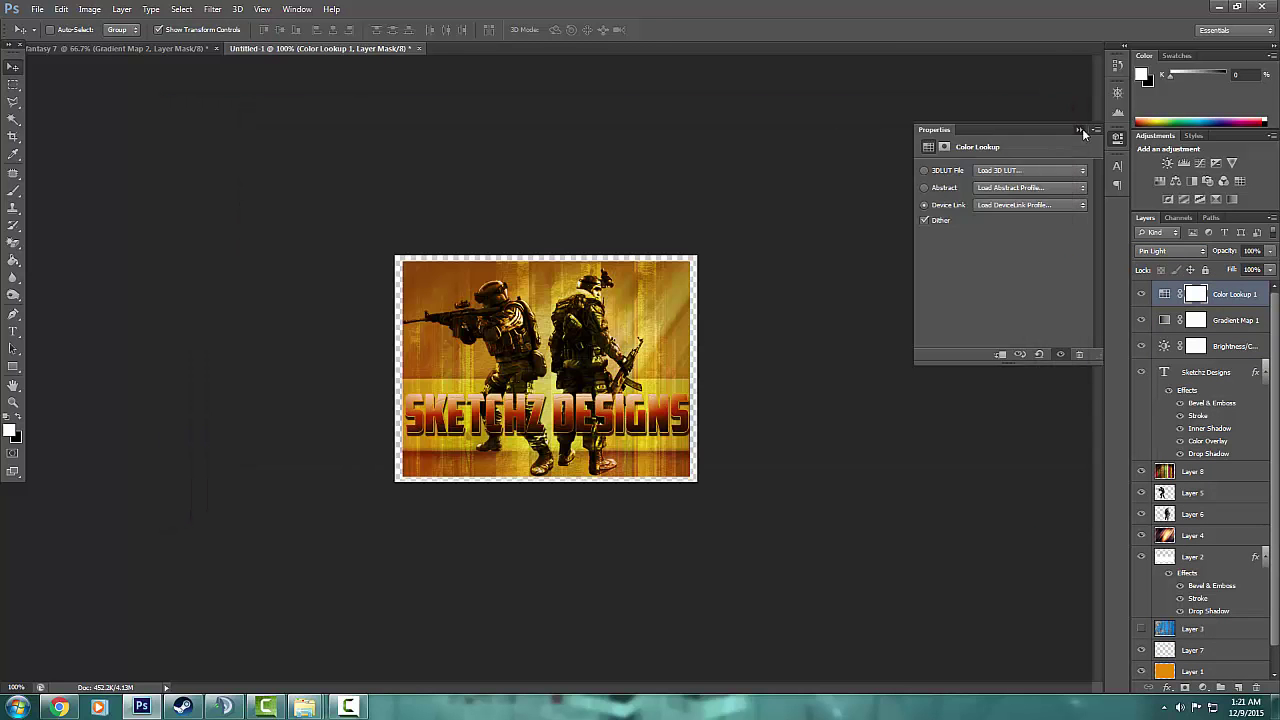
key(Delete)
click(121, 9)
Add a second Gradient Map blended as Color at 43% opacity
click(325, 289)
click(749, 221)
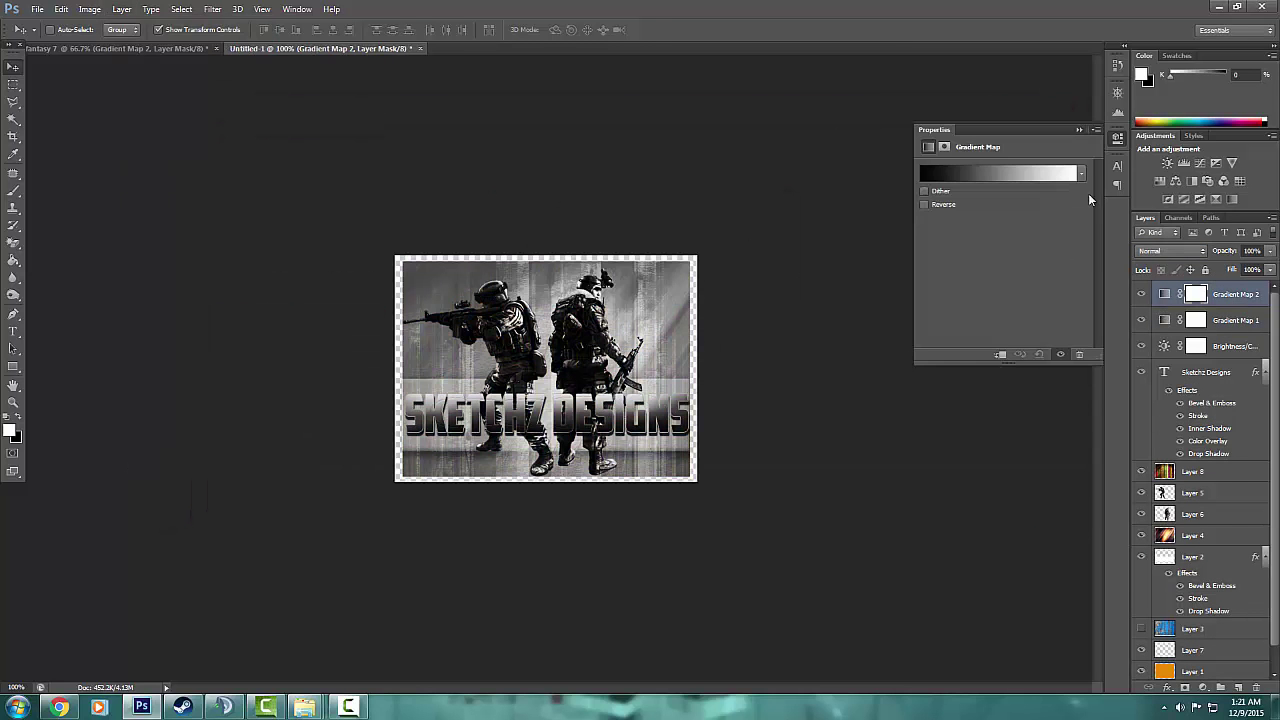
scroll(1163, 255, down, 12)
scroll(1163, 255, down, 12)
drag(1269, 251, 1226, 270)
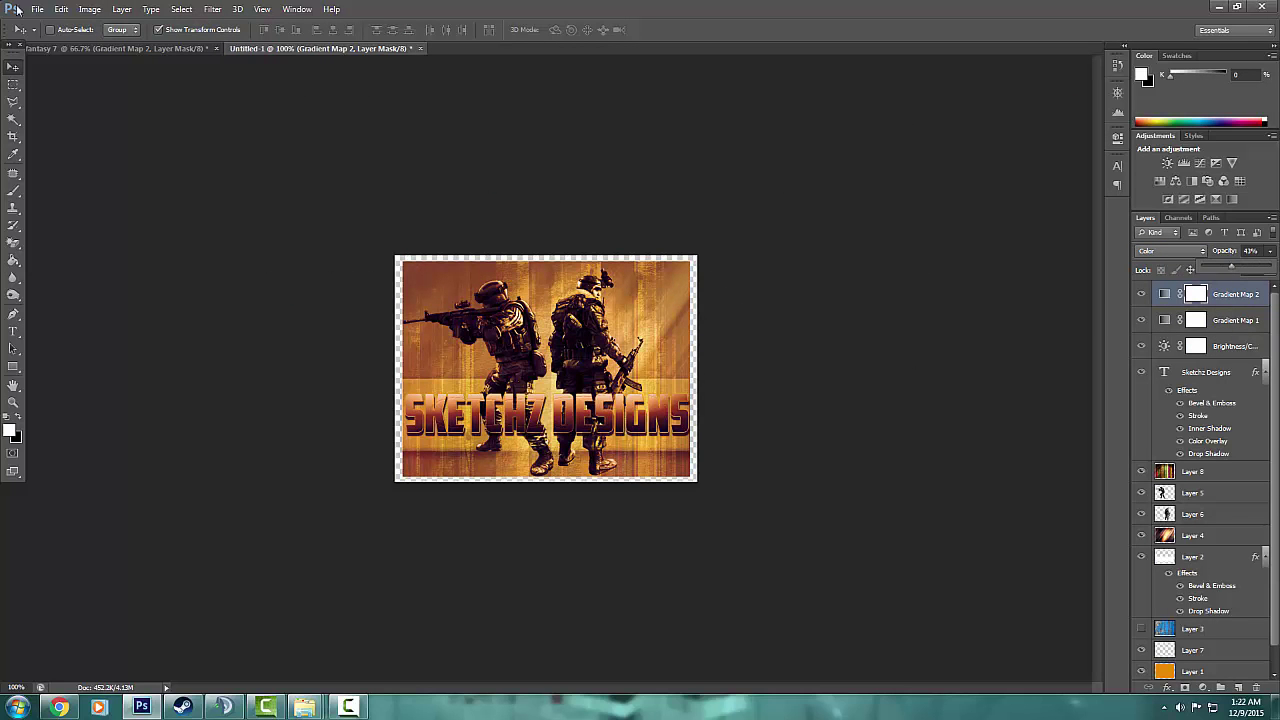
key(ctrl+o)
Open the wrinkled notebook paper texture and stretch it to fit the canvas
click(625, 280)
scroll(522, 379, down, 10)
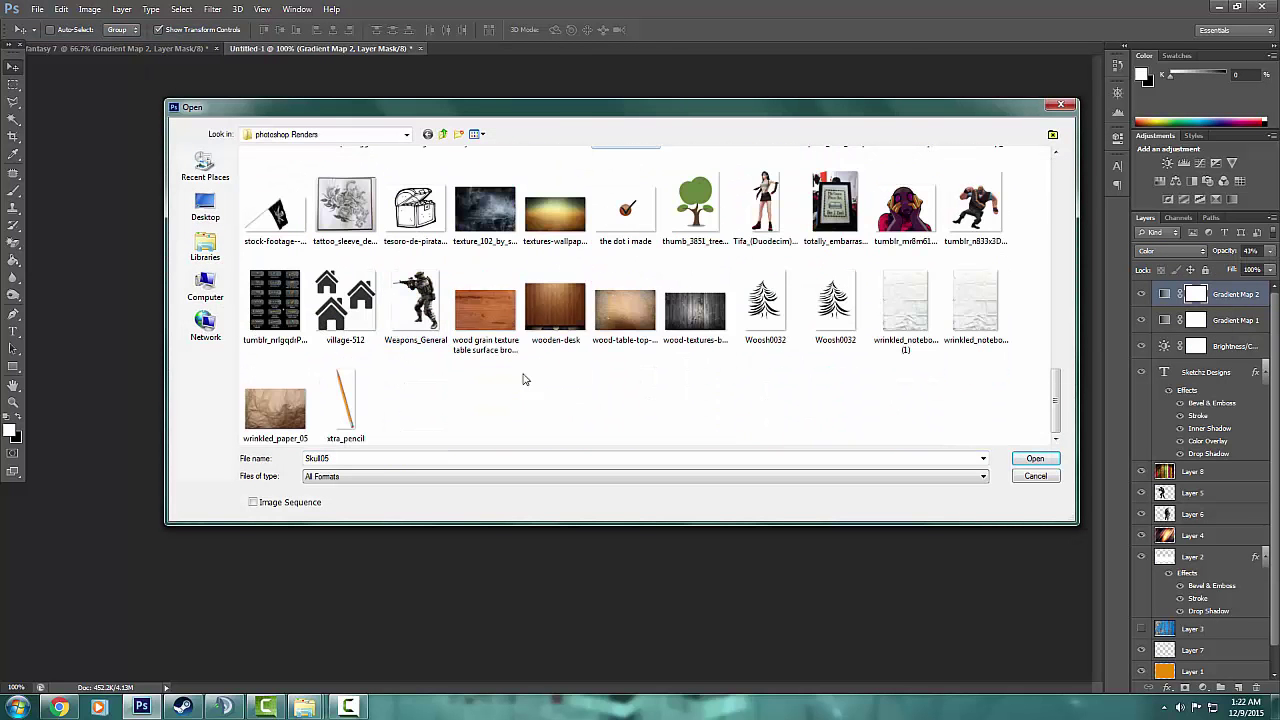
double_click(975, 300)
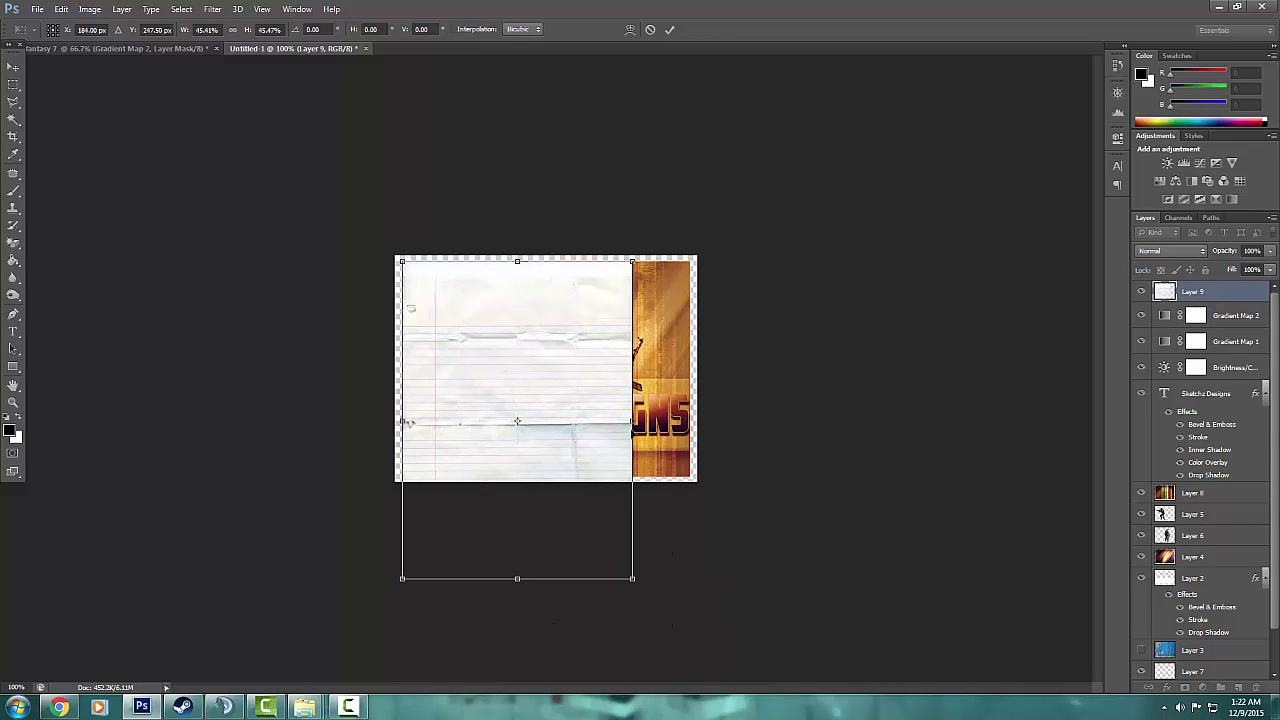
drag(546, 577, 546, 477)
drag(634, 370, 692, 370)
key(Return)
Blend the paper in Divide mode at 45% opacity below Brightness/Contrast
key(shift+plus)
key(shift+plus)
key(shift+plus)
key(shift+plus)
key(shift+plus)
key(shift+plus)
key(shift+plus)
key(shift+plus)
key(shift+plus)
key(shift+plus)
key(shift+plus)
click(1170, 250)
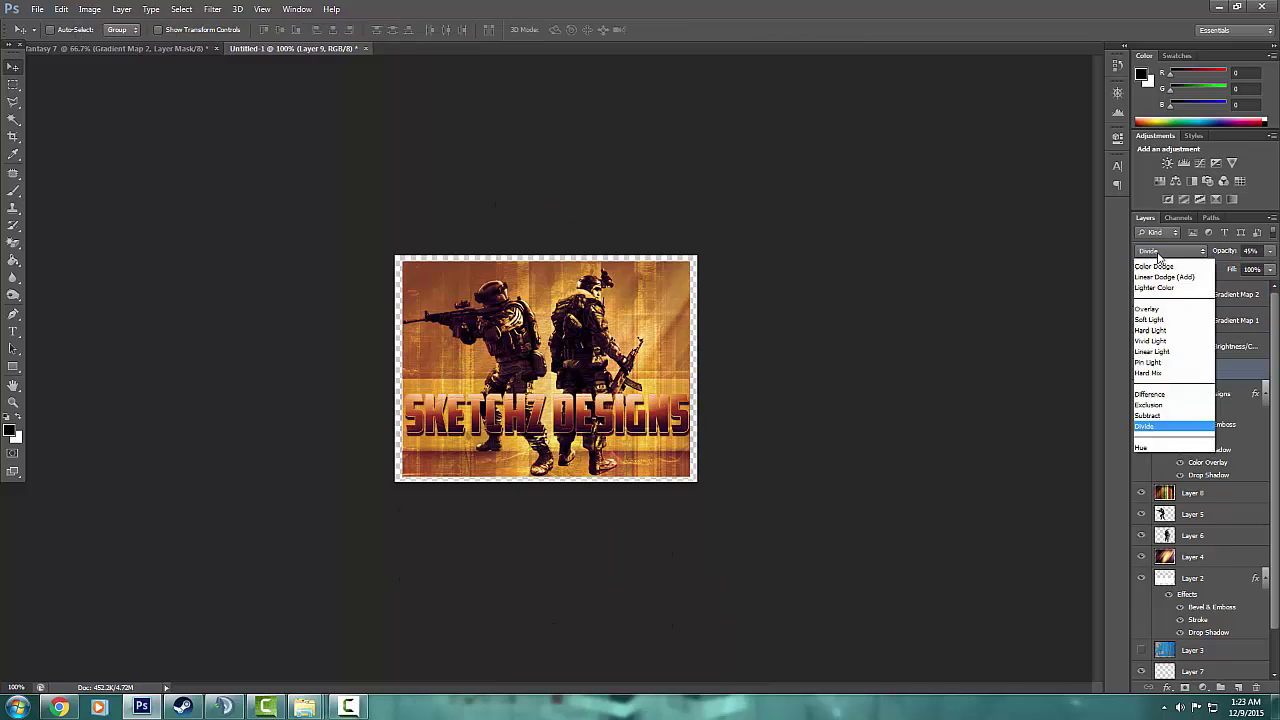
key(ctrl+bracketleft)
key(ctrl+bracketleft)
key(ctrl+bracketleft)
key(4)
key(5)
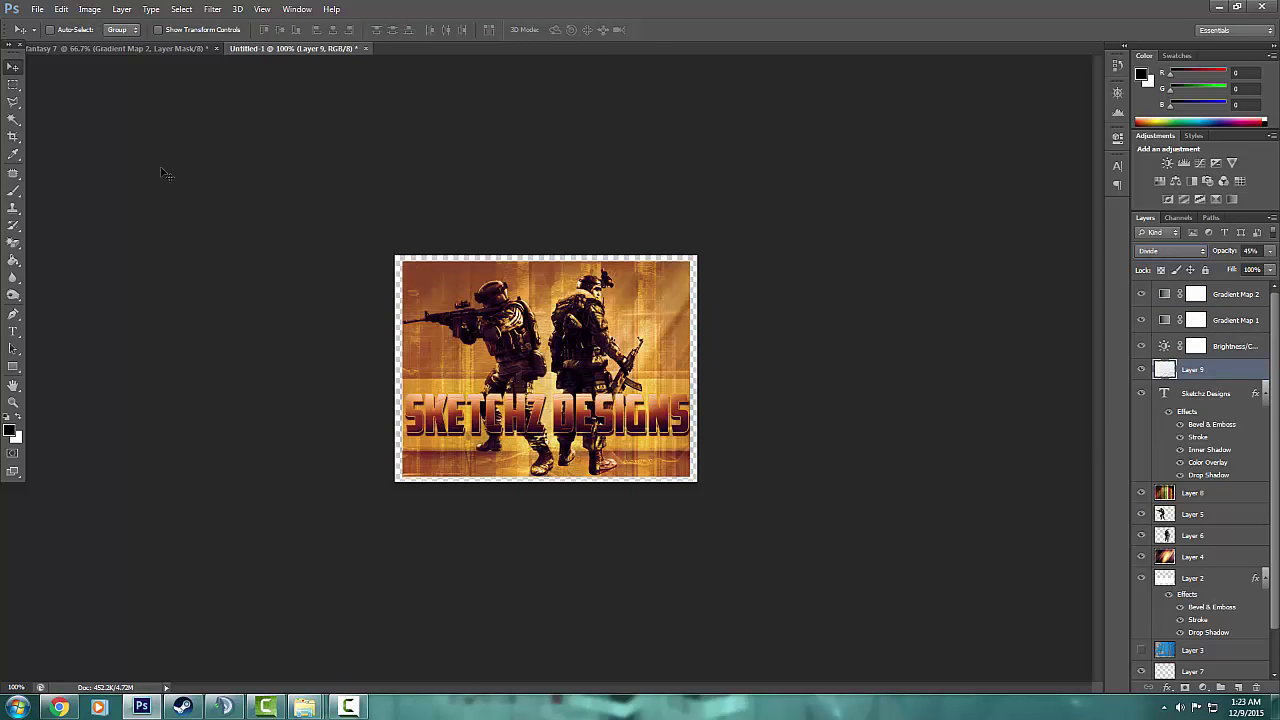
click(36, 9)
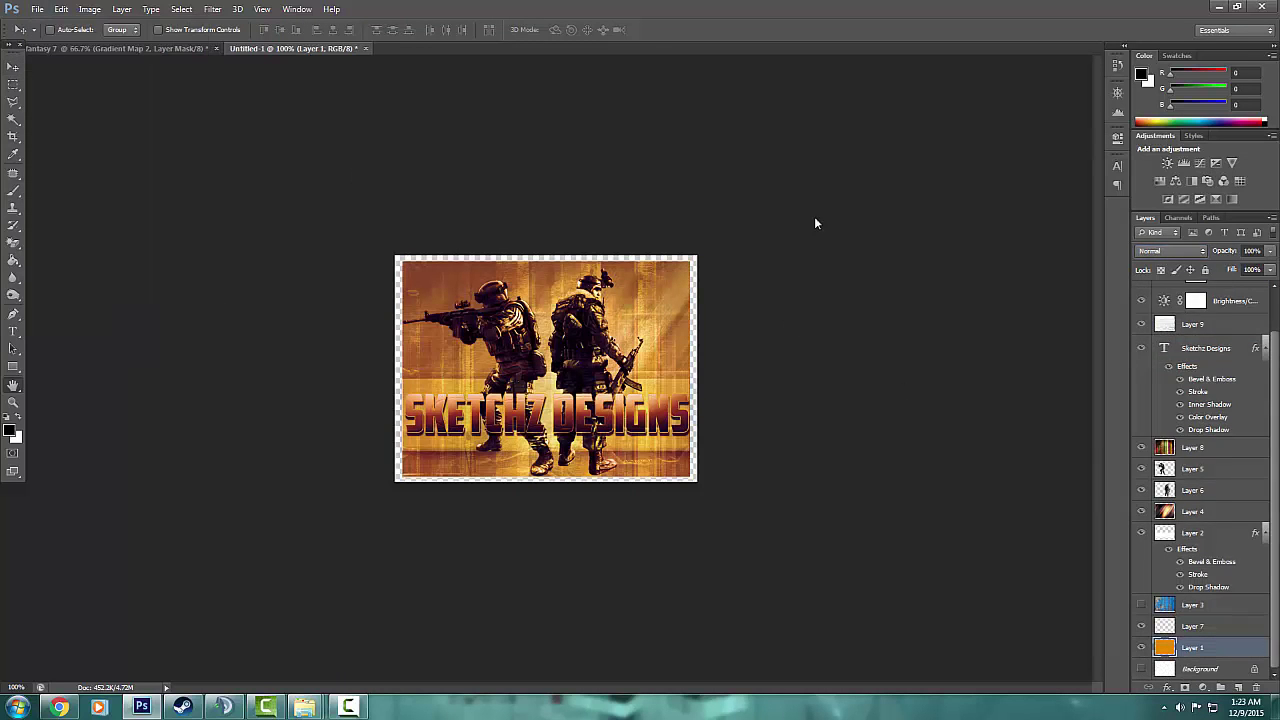
Deepen Layer 1's Bevel & Emboss and give it an orange Stroke
mouse_move(990, 276)
mouse_down()
mouse_move(1031, 276)
mouse_move(992, 307)
mouse_up()
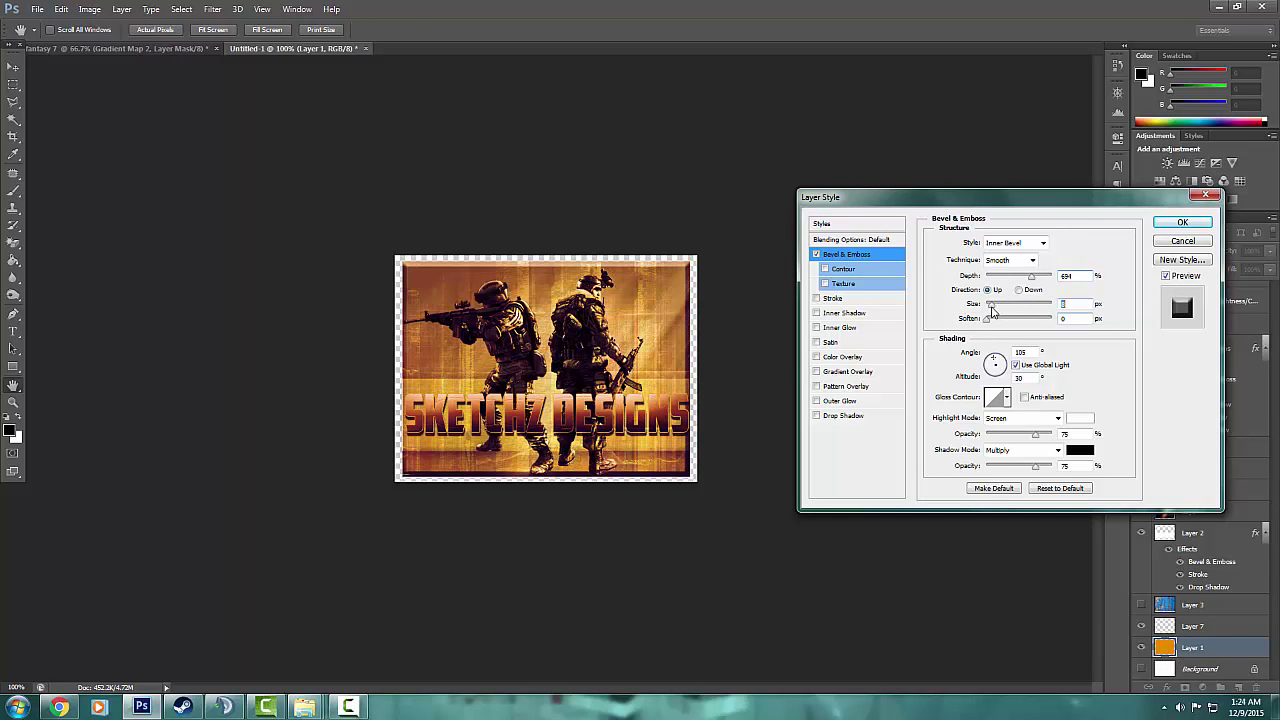
click(832, 298)
click(962, 332)
click(986, 157)
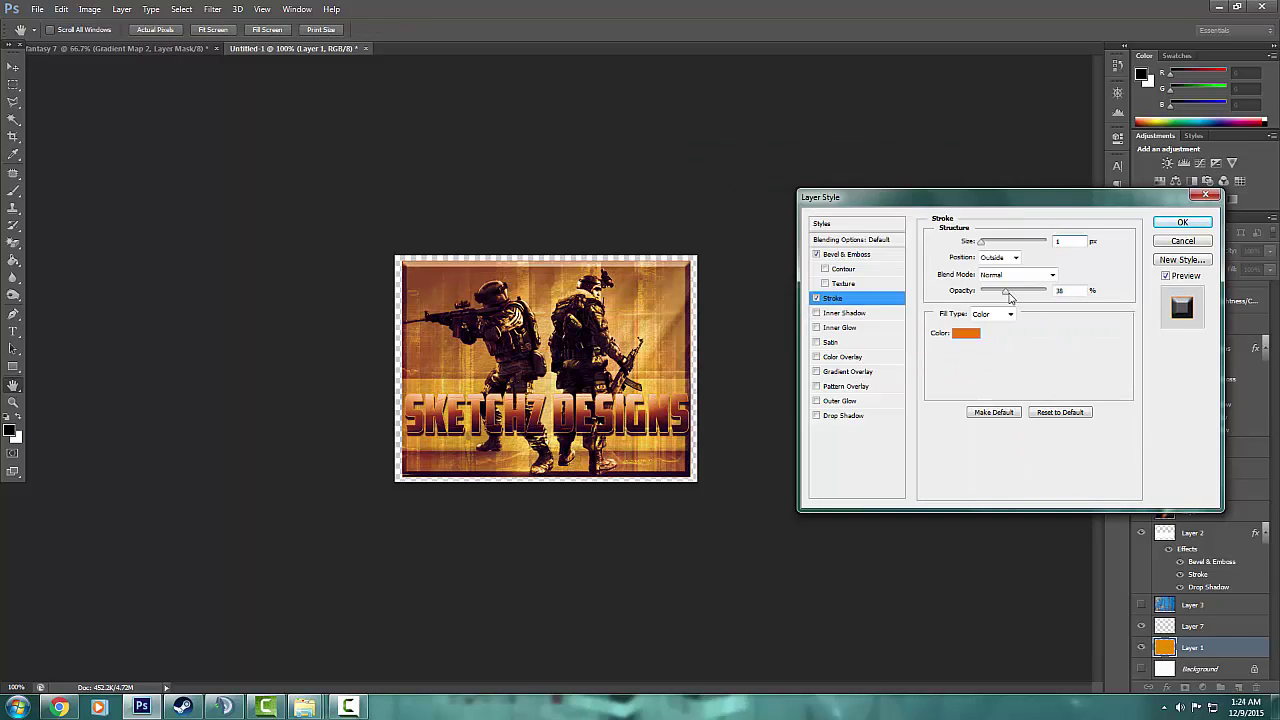
click(846, 254)
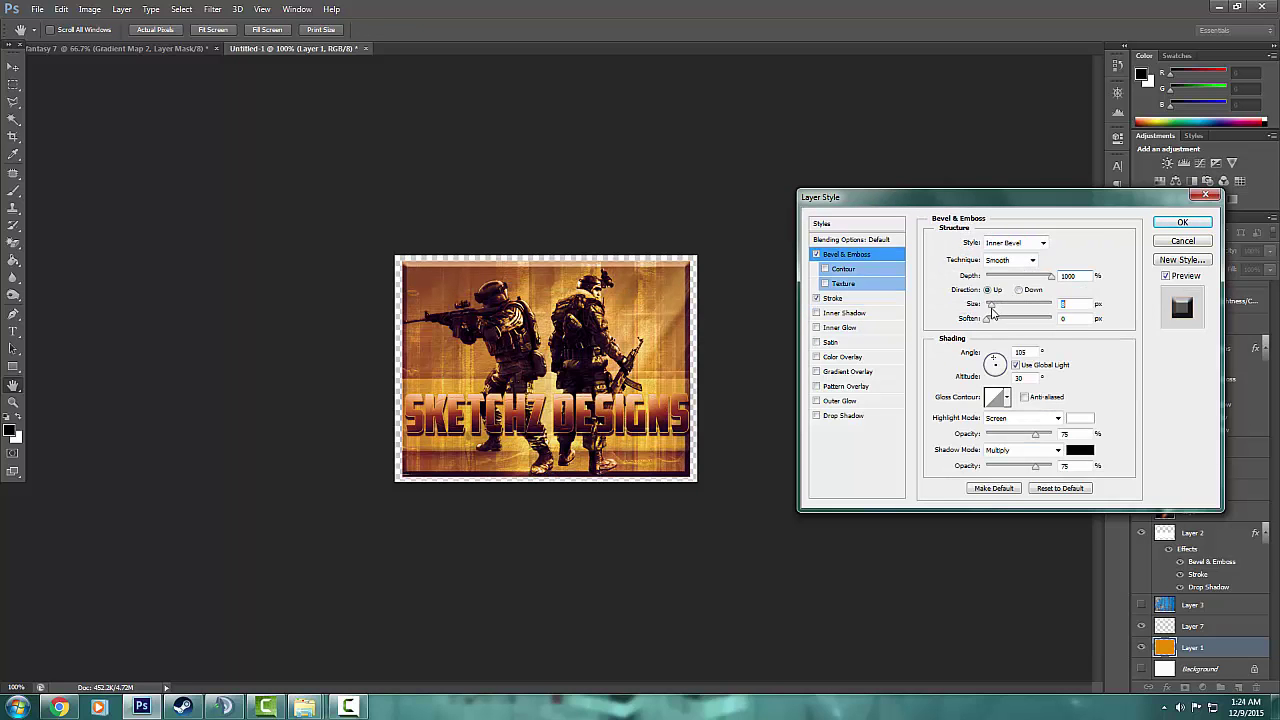
Set bevel depth 1000 with a small size, and enable Inner Shadow
click(840, 313)
click(846, 254)
click(1077, 277)
mouse_move(1013, 310)
mouse_down()
mouse_move(991, 305)
mouse_move(1050, 277)
mouse_up()
click(840, 314)
drag(984, 329, 992, 329)
Add an orange-red ff5400 Color Overlay
click(840, 357)
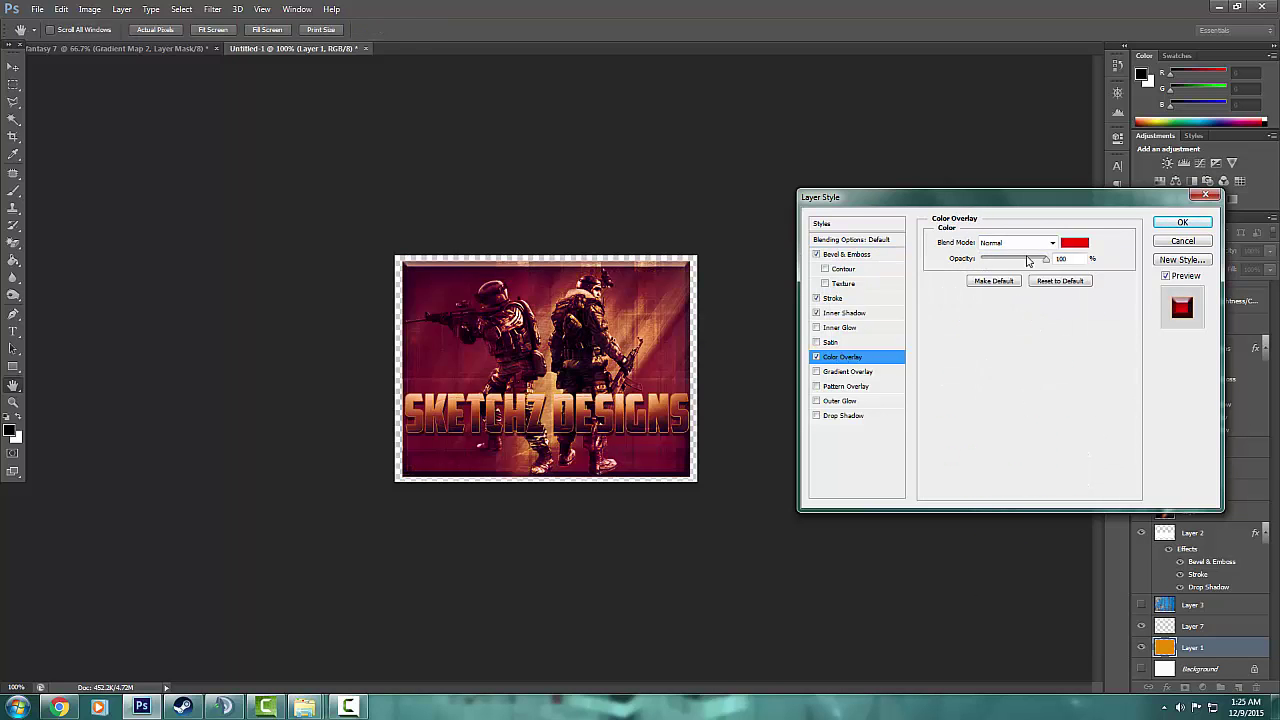
click(1075, 242)
drag(811, 251, 962, 163)
click(965, 158)
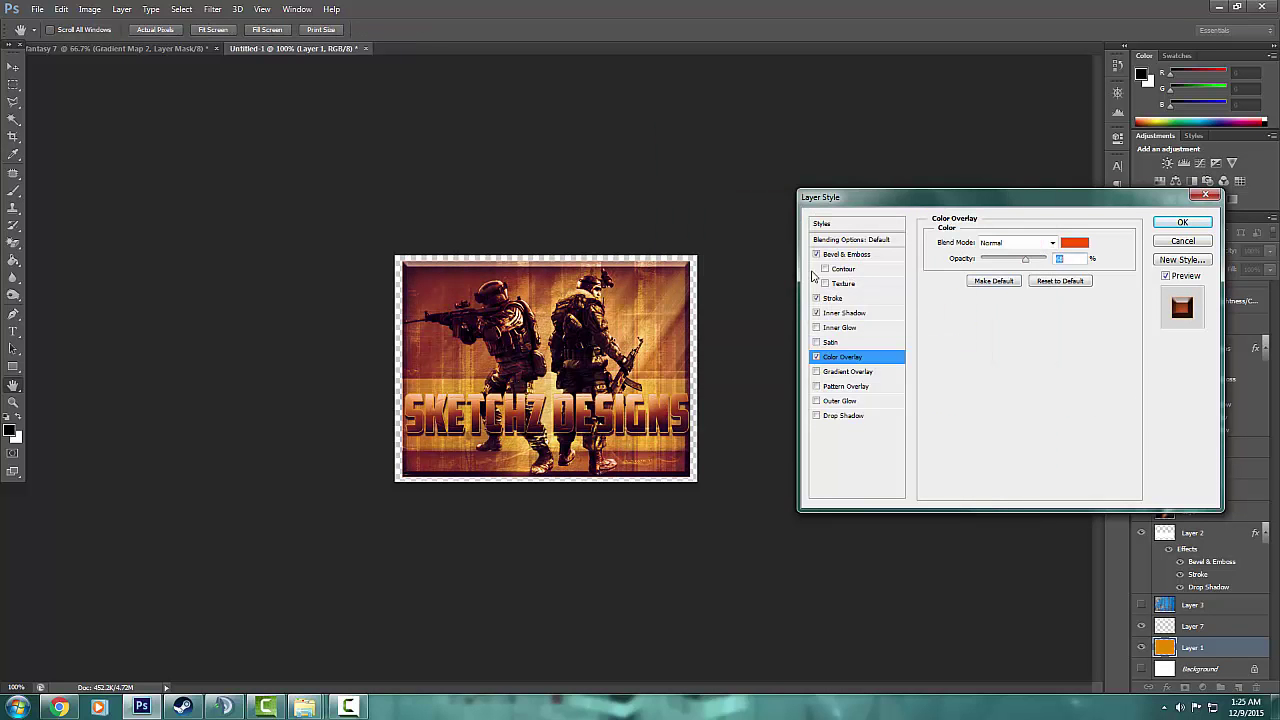
Enable Satin and try its blend modes, including Dissolve
click(830, 342)
click(1015, 242)
click(985, 258)
click(1015, 242)
click(1010, 429)
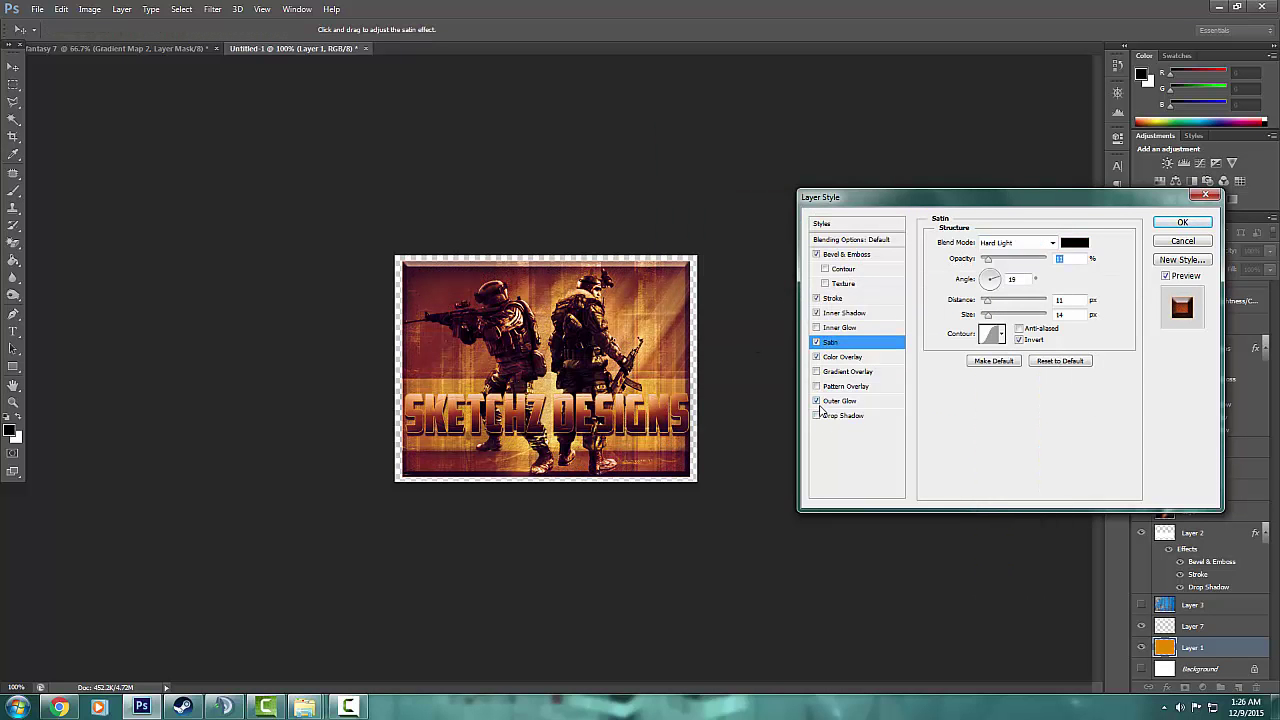
Add a Normal-blend Drop Shadow and tune its distance, spread and size
click(817, 415)
click(1015, 242)
click(1000, 244)
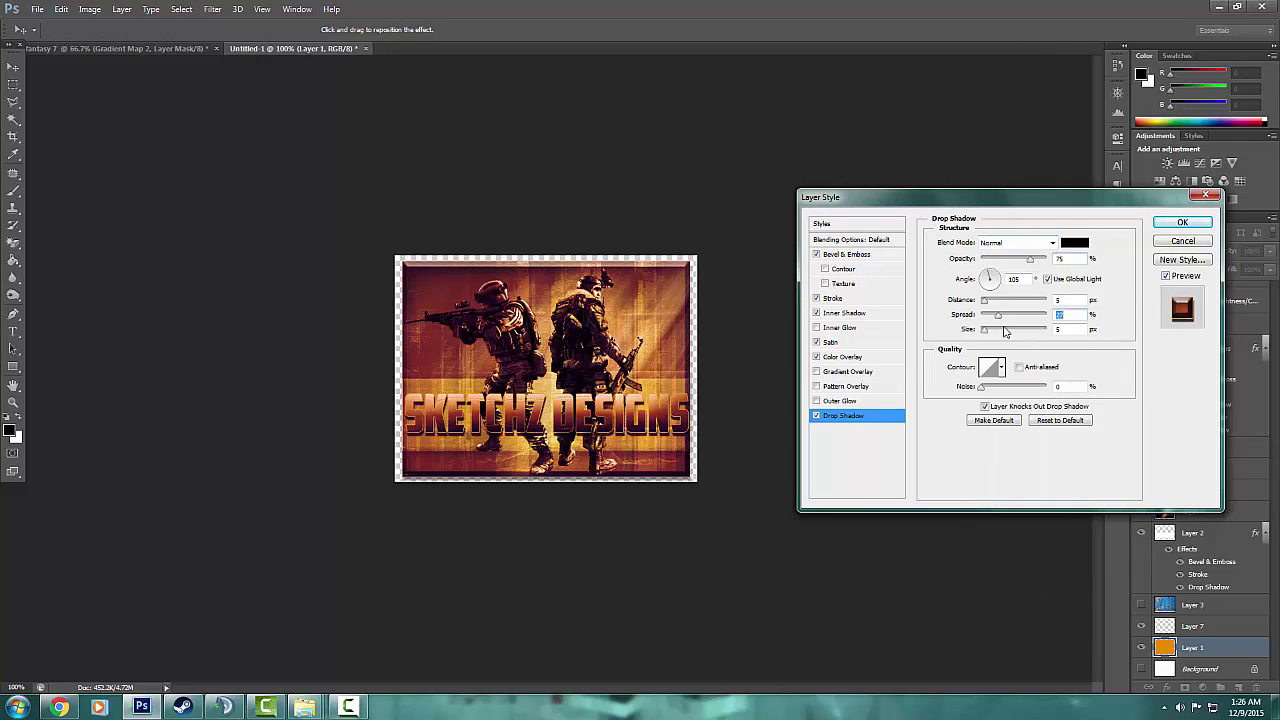
mouse_move(986, 300)
mouse_down()
mouse_move(981, 329)
mouse_move(987, 316)
mouse_up()
click(984, 330)
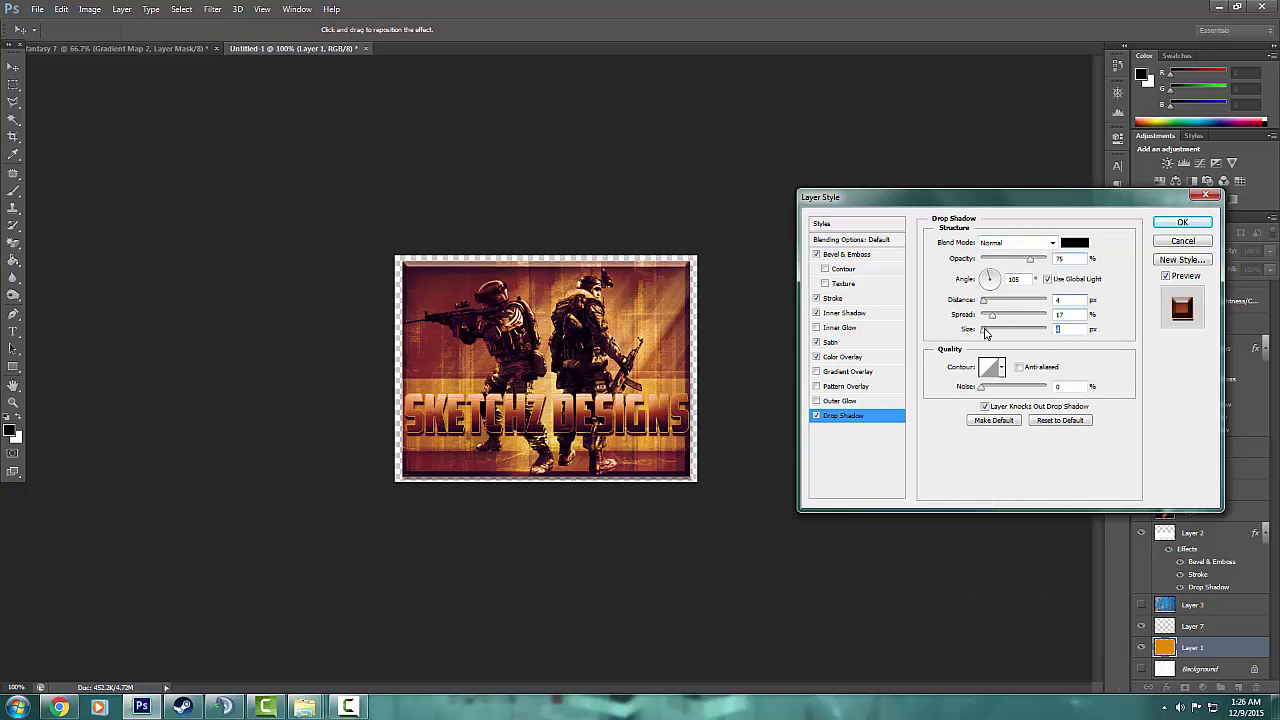
Type the YouTube URL as a new 30 pt text layer
click(1178, 223)
key(t)
click(494, 440)
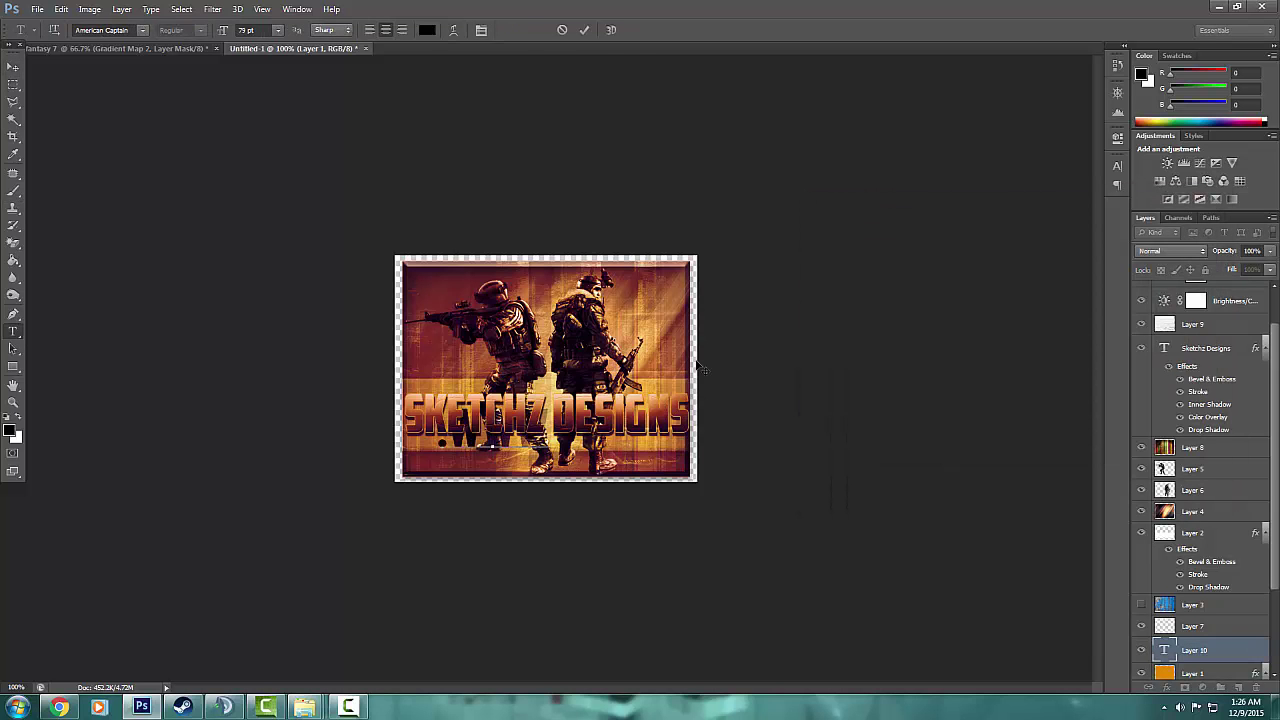
key(ctrl+a)
click(278, 30)
click(266, 198)
click(13, 65)
Place the URL text beneath the title and paste the title's layer style onto it
drag(1200, 660, 1200, 452)
right_click(1210, 452)
click(1075, 509)
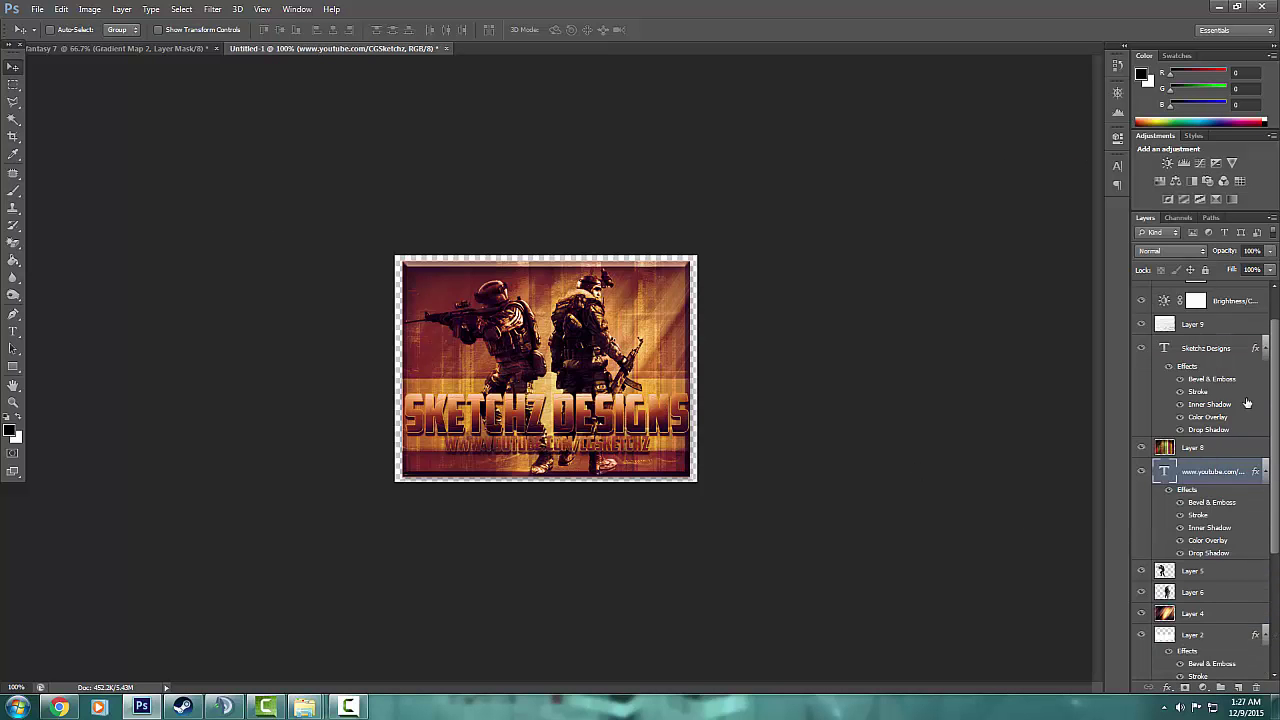
Turn off the URL's Color Overlay and stretch the text wider
double_click(1207, 519)
click(816, 357)
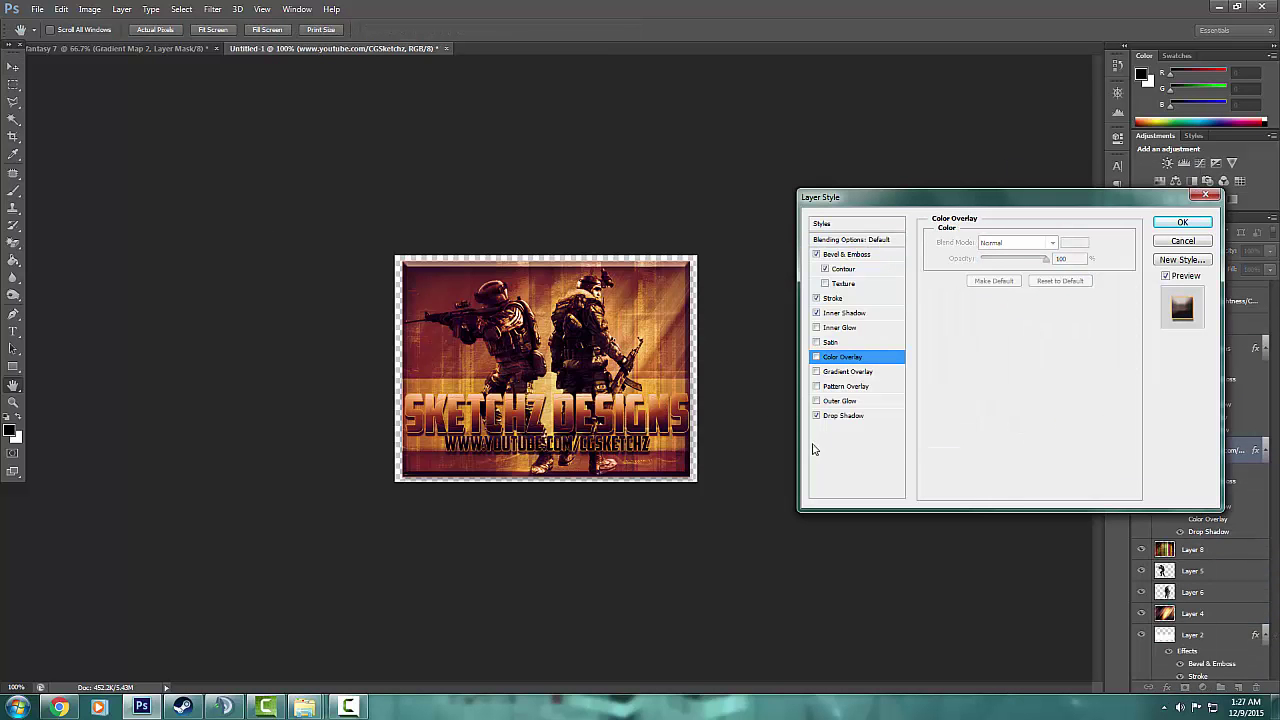
click(845, 254)
click(1182, 222)
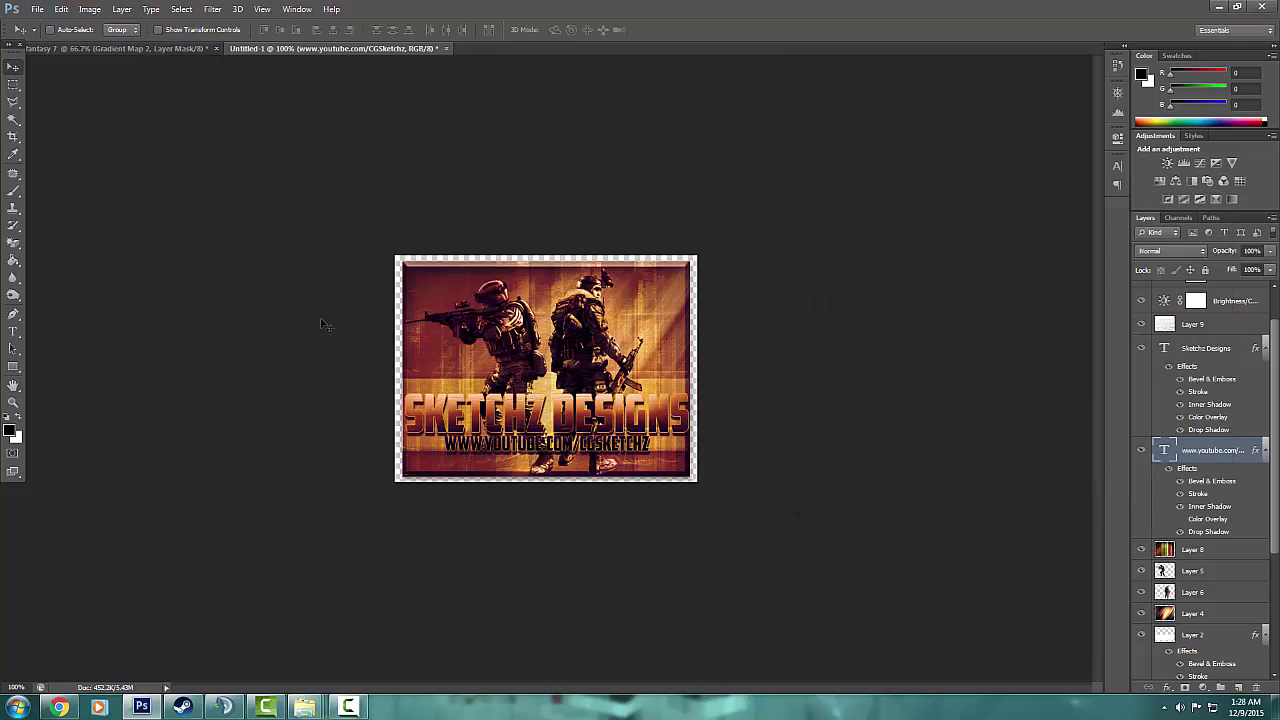
drag(380, 462, 374, 462)
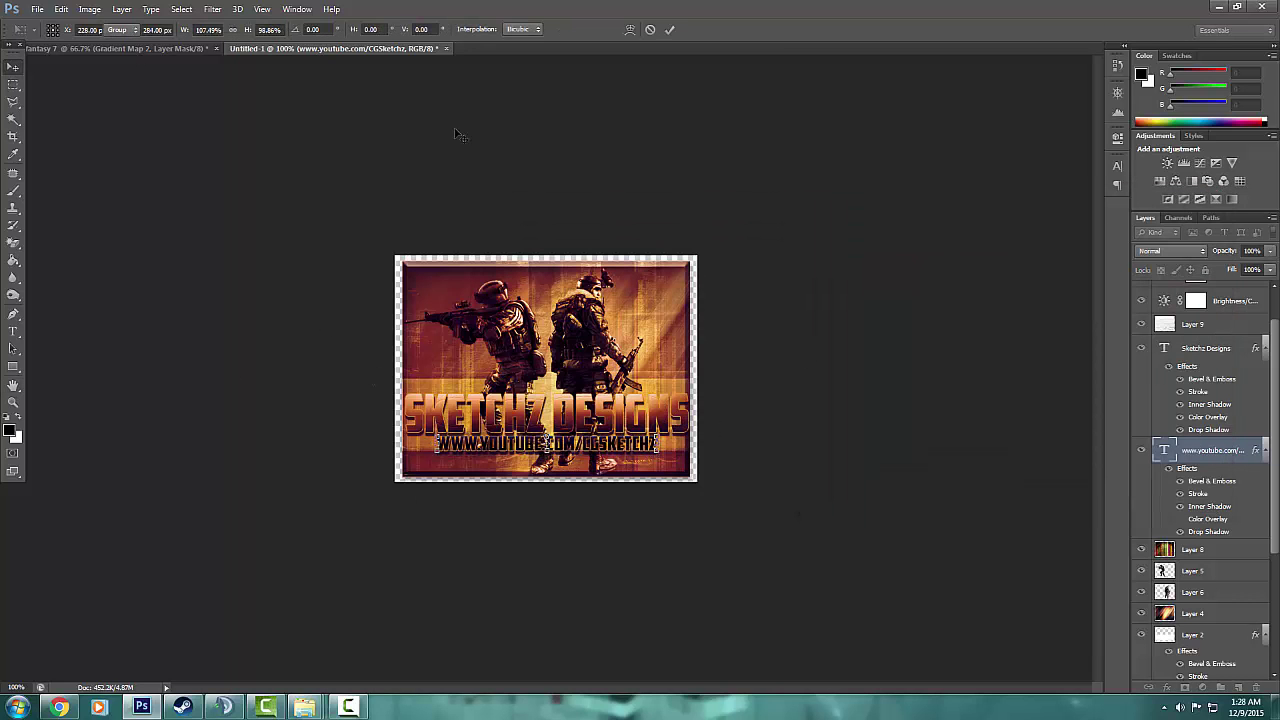
key(Return)
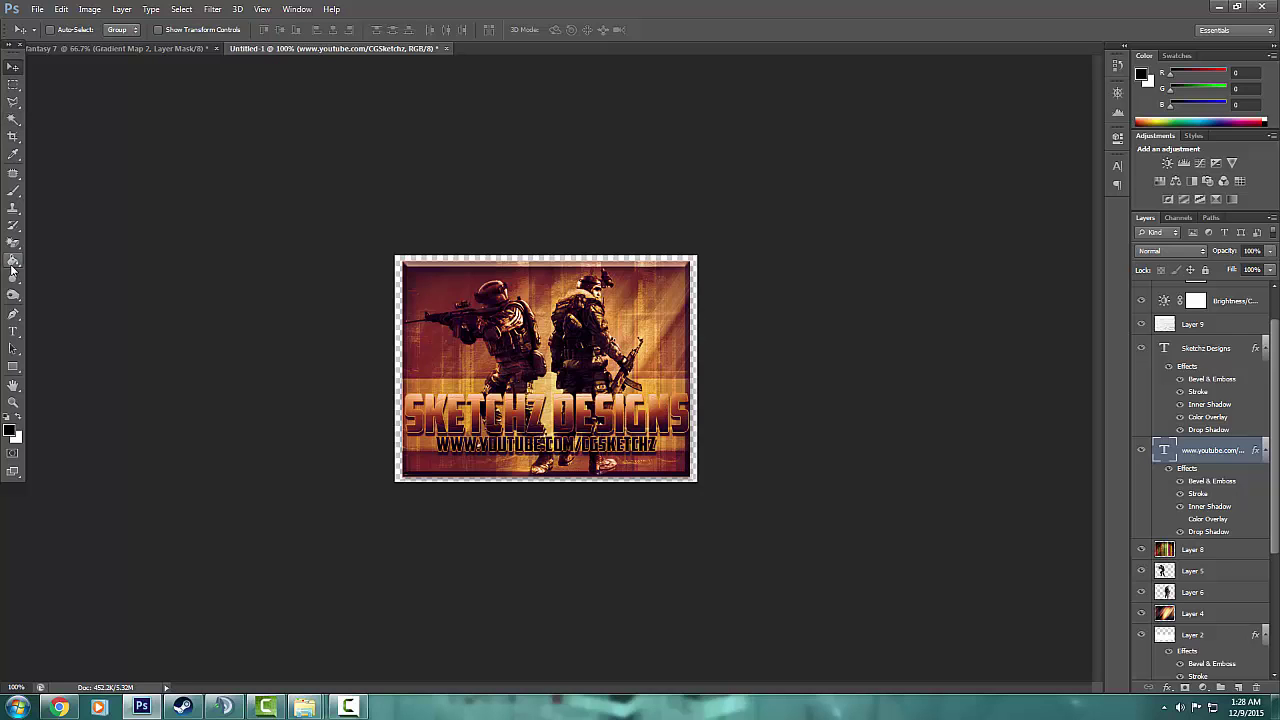